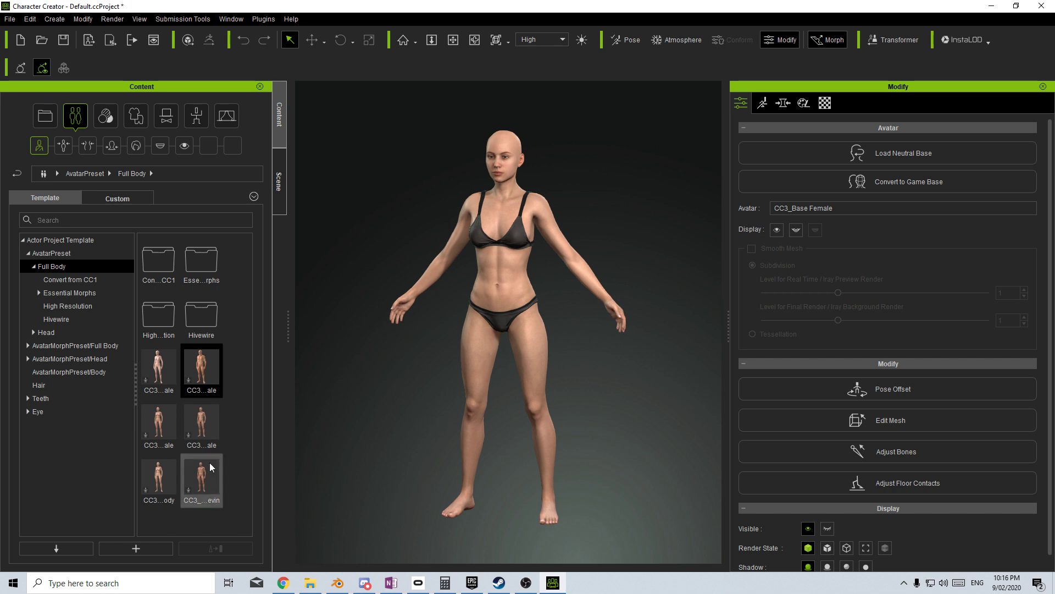
Apply the CC3 Base Male actor preset to the avatar, keeping its morph and texture.
{"action": "double_click", "coordinate": [201, 369]}
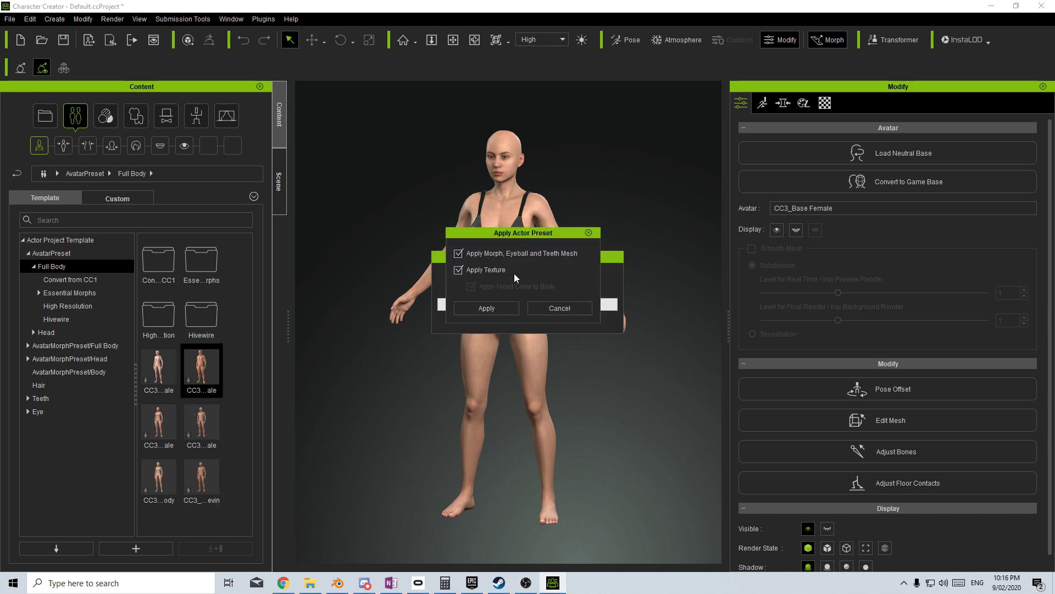
{"action": "left_click", "coordinate": [491, 309]}
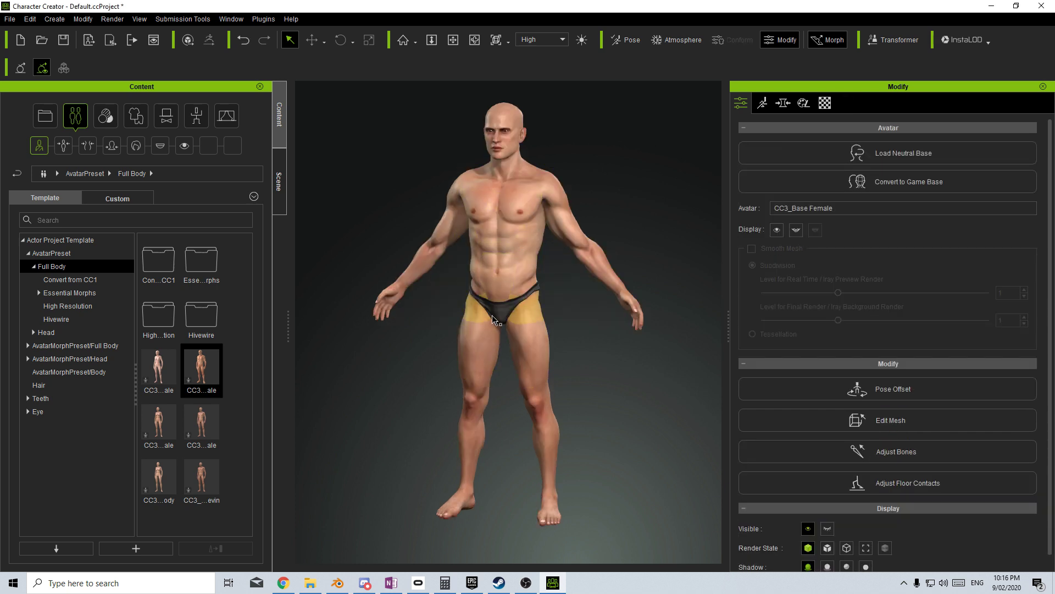
{"action": "scroll", "coordinate": [431, 288], "scroll_direction": "up", "scroll_amount": 3}
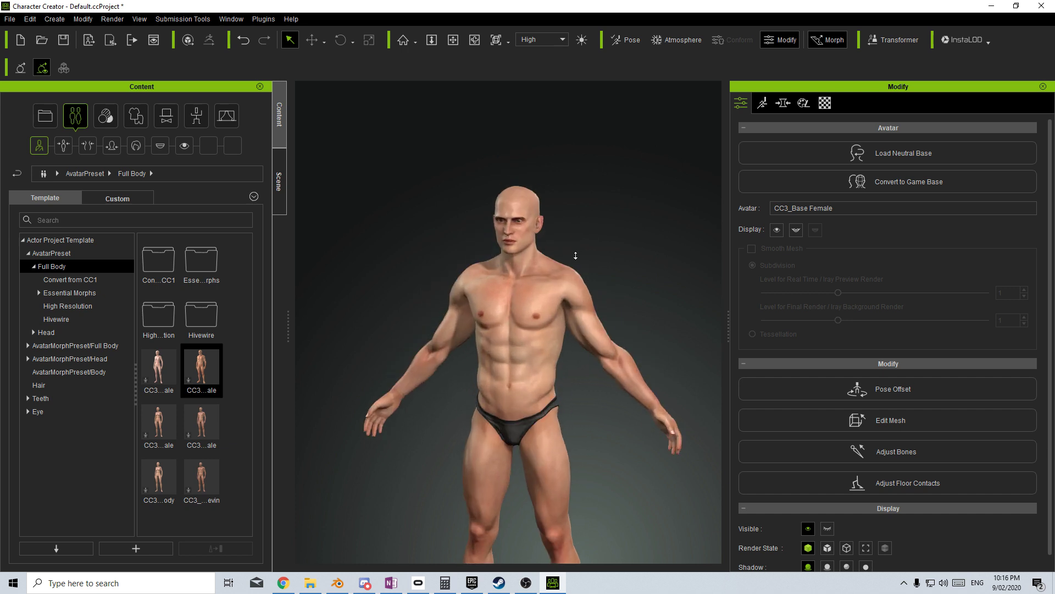
{"action": "scroll", "coordinate": [576, 256], "scroll_direction": "up", "scroll_amount": 1}
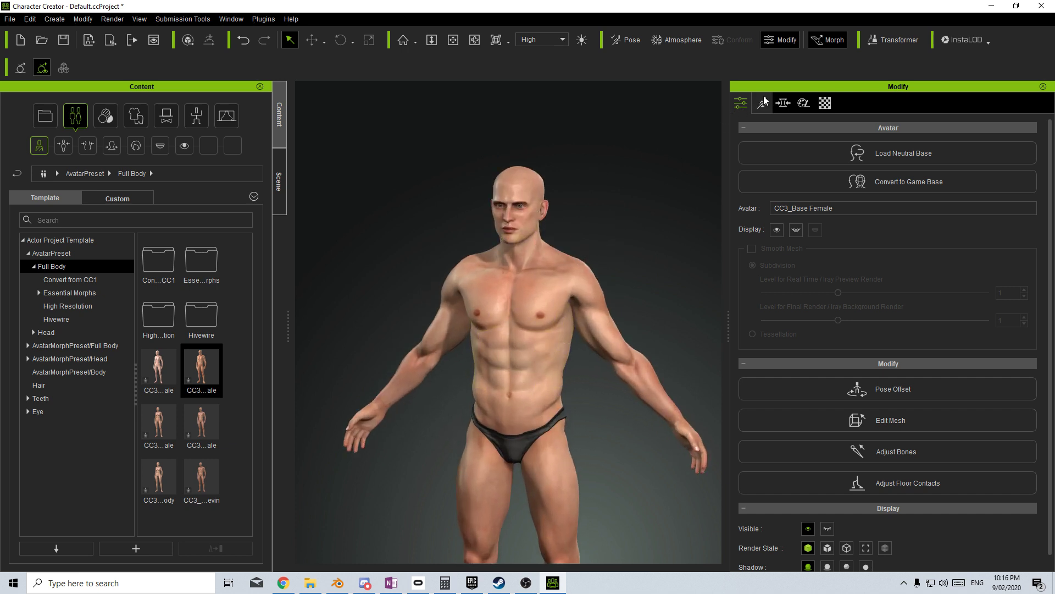
{"action": "left_click", "coordinate": [783, 102]}
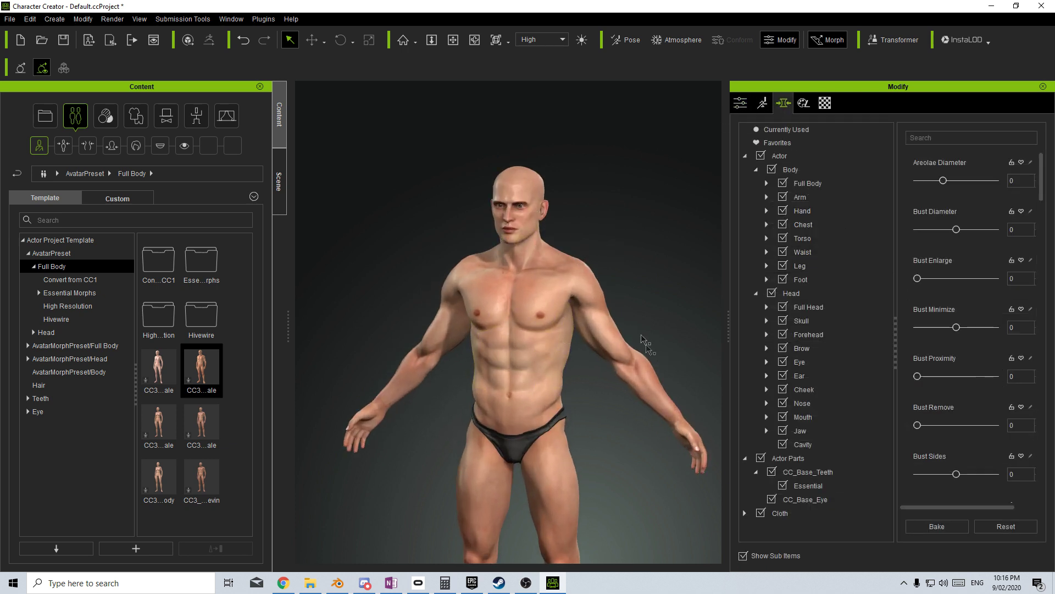
Narrow Bust Diameter to -66 and flatten Adams Apple to -100.
{"action": "left_click", "coordinate": [538, 282]}
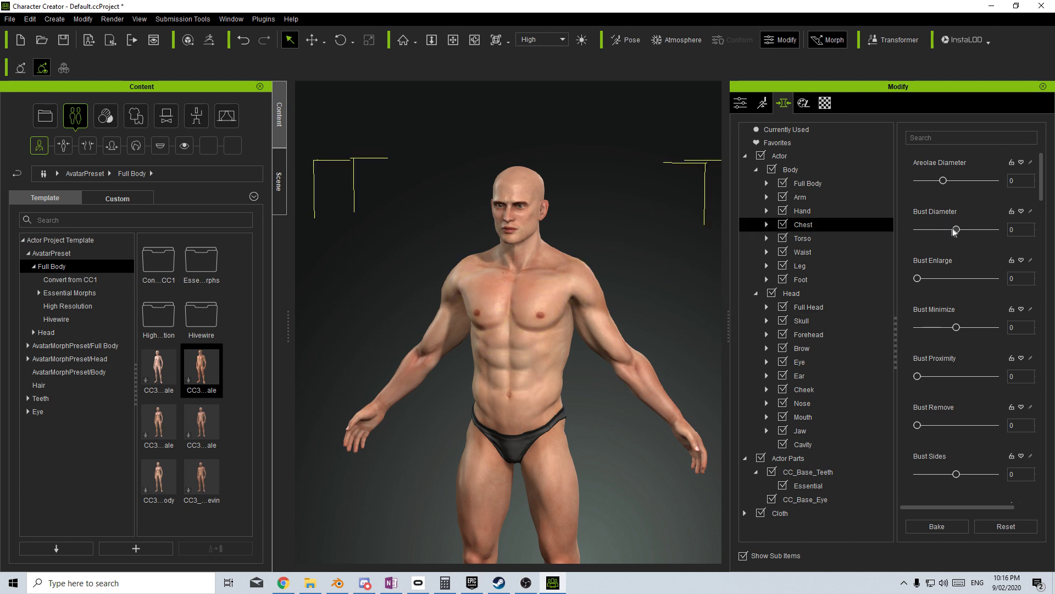
{"action": "left_click_drag", "start_coordinate": [955, 231], "coordinate": [930, 231]}
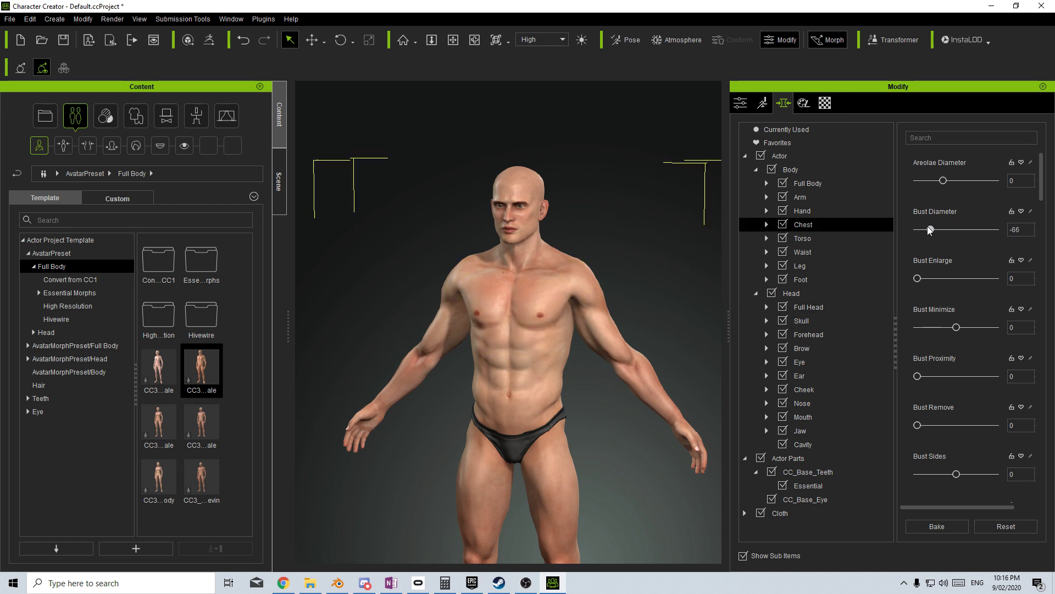
{"action": "scroll", "coordinate": [972, 435], "scroll_direction": "down", "scroll_amount": 3}
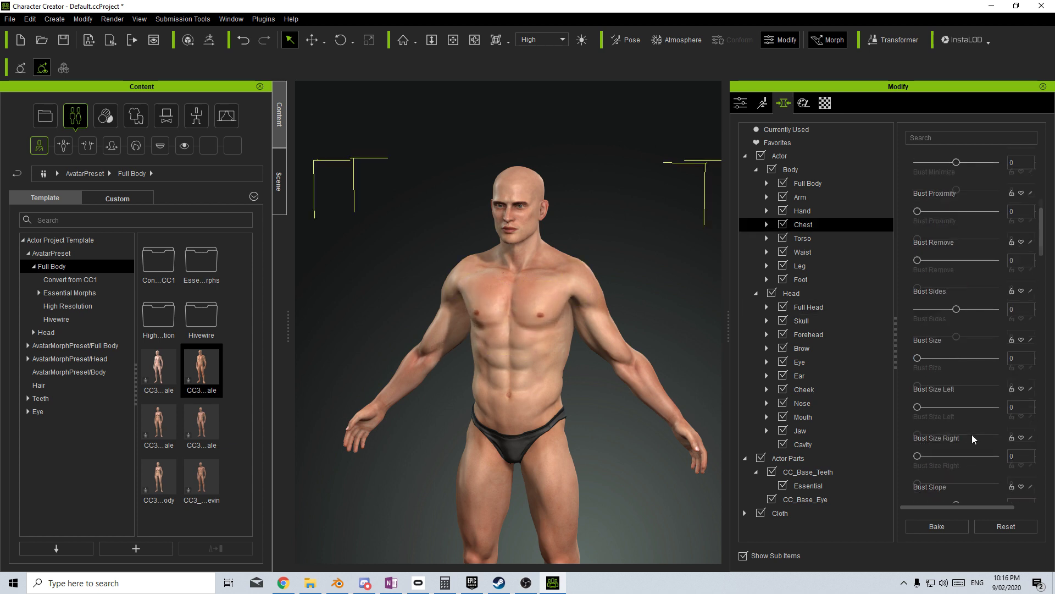
{"action": "scroll", "coordinate": [964, 442], "scroll_direction": "down", "scroll_amount": 3}
{"action": "scroll", "coordinate": [963, 443], "scroll_direction": "down", "scroll_amount": 3}
{"action": "scroll", "coordinate": [956, 450], "scroll_direction": "down", "scroll_amount": 3}
{"action": "scroll", "coordinate": [953, 450], "scroll_direction": "down", "scroll_amount": 3}
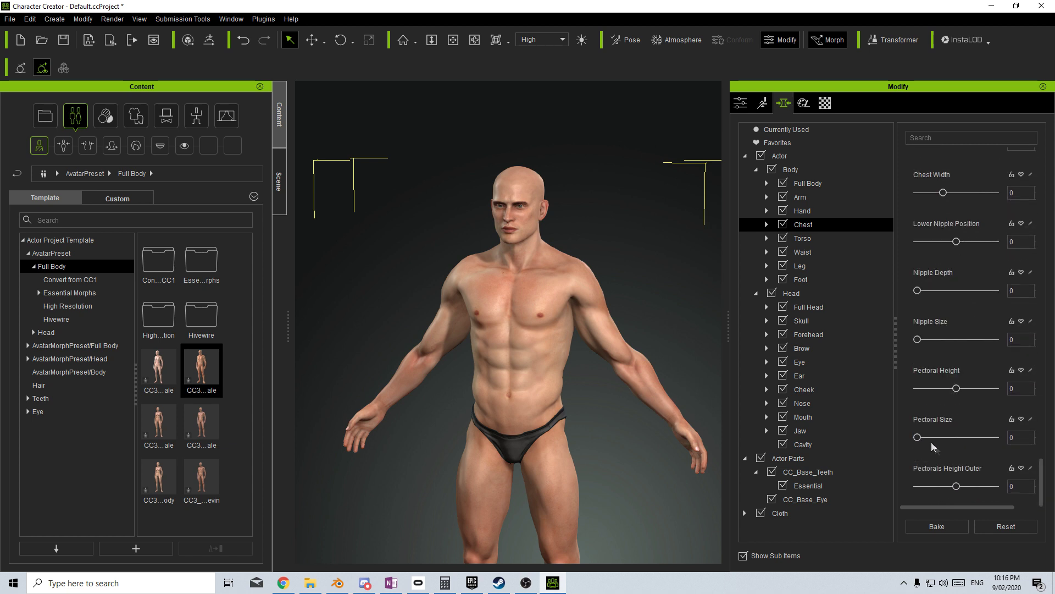
{"action": "left_click", "coordinate": [804, 240]}
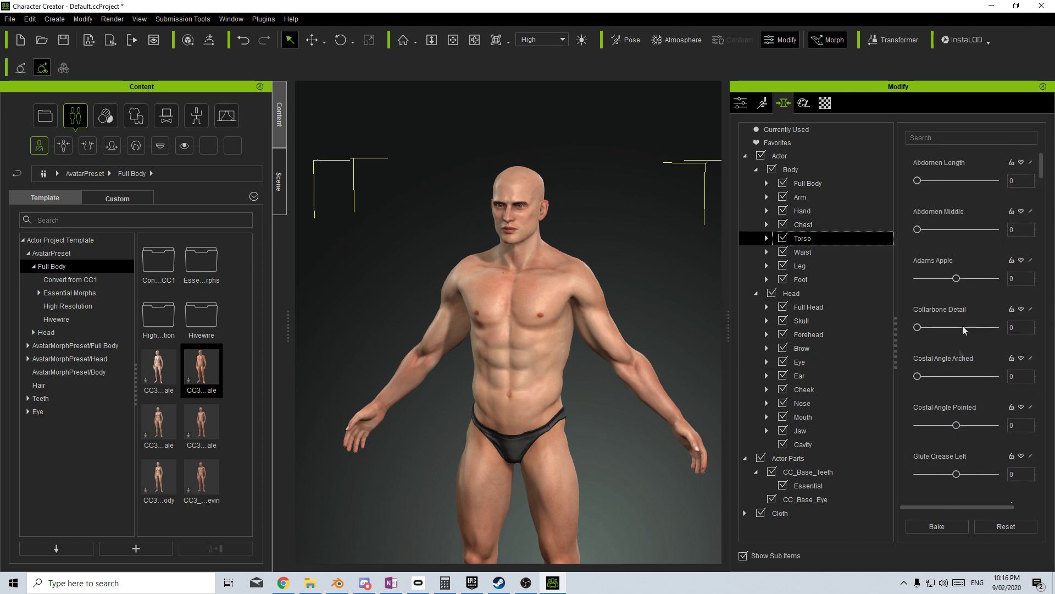
{"action": "left_click", "coordinate": [922, 328]}
{"action": "left_click_drag", "start_coordinate": [957, 278], "coordinate": [918, 279]}
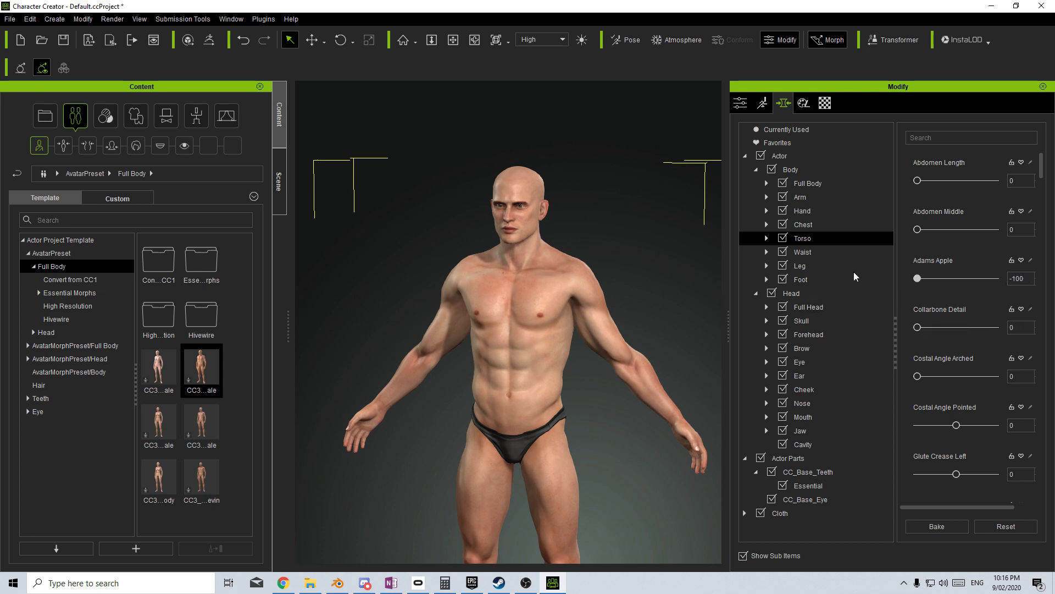
Reduce Glute Crease Left, shrink Hip Bone Size to -60, and max Brow Angle at 100.
{"action": "left_click_drag", "start_coordinate": [995, 474], "coordinate": [925, 462]}
{"action": "scroll", "coordinate": [925, 462], "scroll_direction": "down", "scroll_amount": 2}
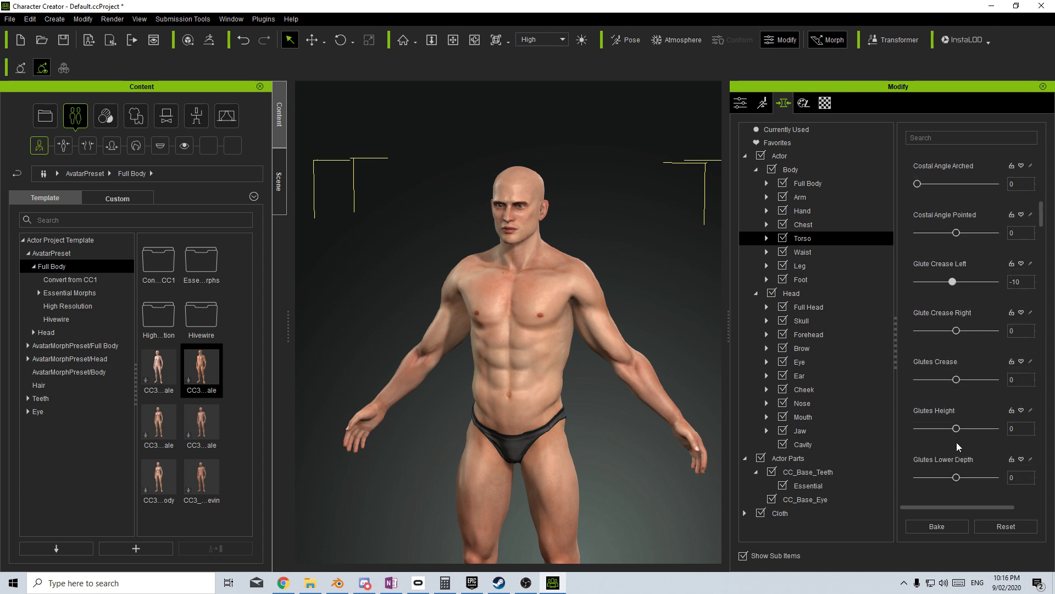
{"action": "scroll", "coordinate": [957, 442], "scroll_direction": "down", "scroll_amount": 2}
{"action": "scroll", "coordinate": [961, 471], "scroll_direction": "down", "scroll_amount": 2}
{"action": "scroll", "coordinate": [948, 465], "scroll_direction": "down", "scroll_amount": 2}
{"action": "left_click_drag", "start_coordinate": [950, 462], "coordinate": [935, 451]}
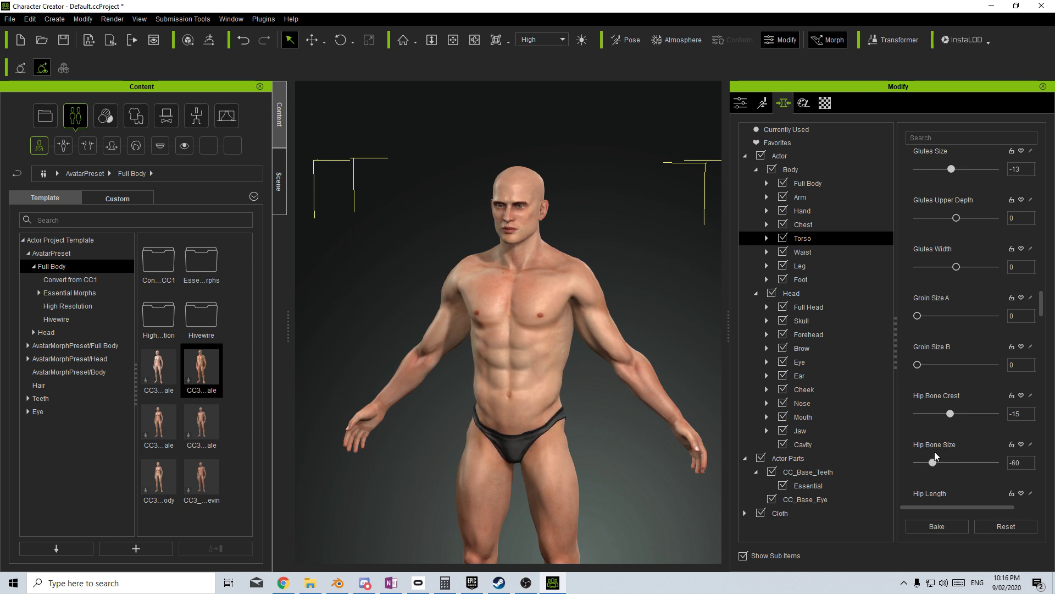
{"action": "left_click", "coordinate": [809, 307]}
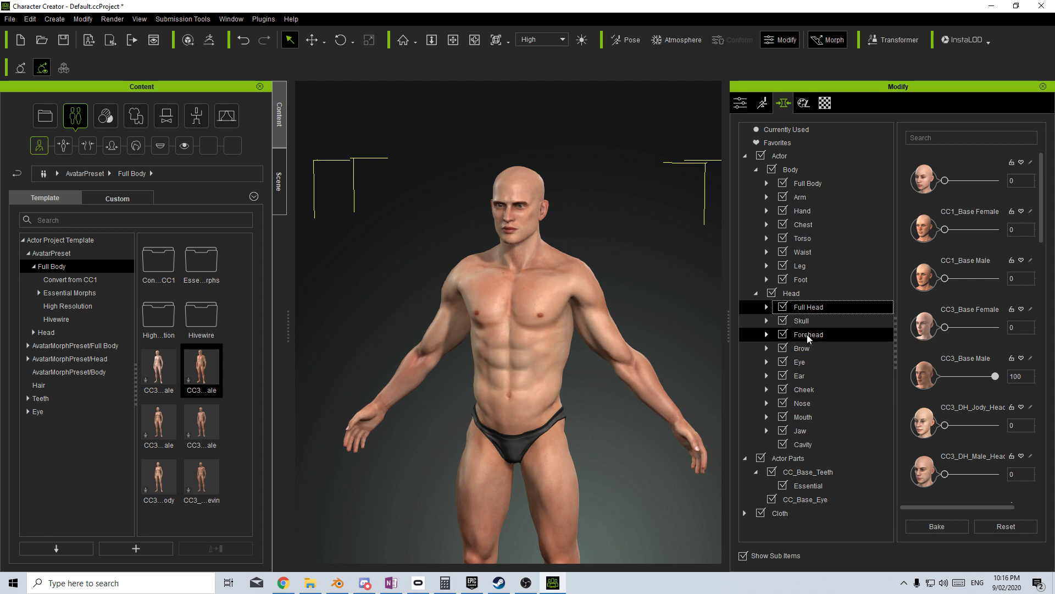
{"action": "left_click", "coordinate": [801, 348]}
{"action": "mouse_move", "coordinate": [956, 230]}
{"action": "left_mouse_down"}
{"action": "mouse_move", "coordinate": [938, 231]}
{"action": "mouse_move", "coordinate": [996, 231]}
{"action": "left_mouse_up"}
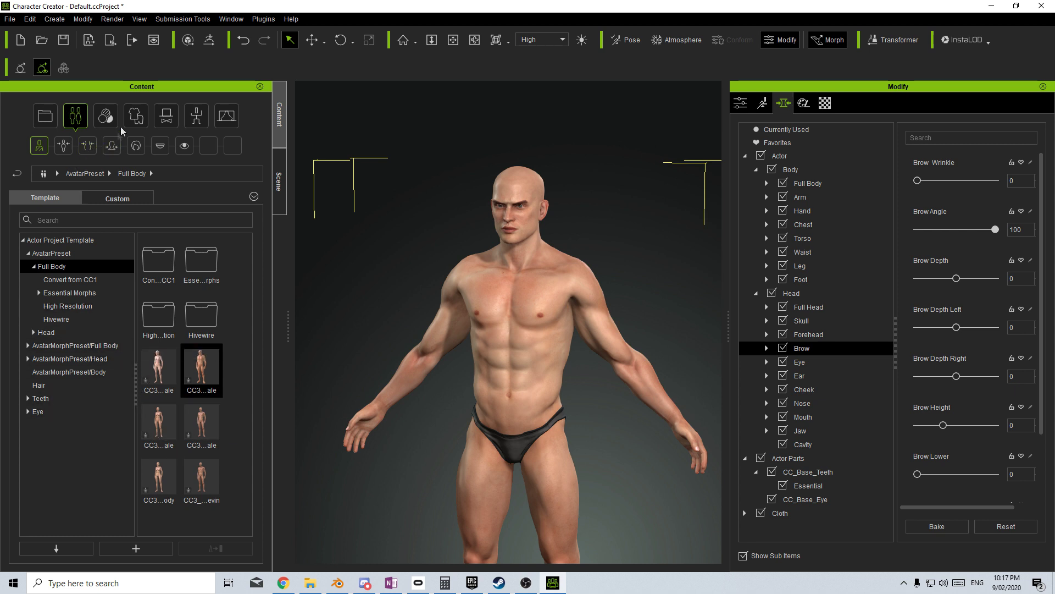
{"action": "left_click", "coordinate": [133, 119]}
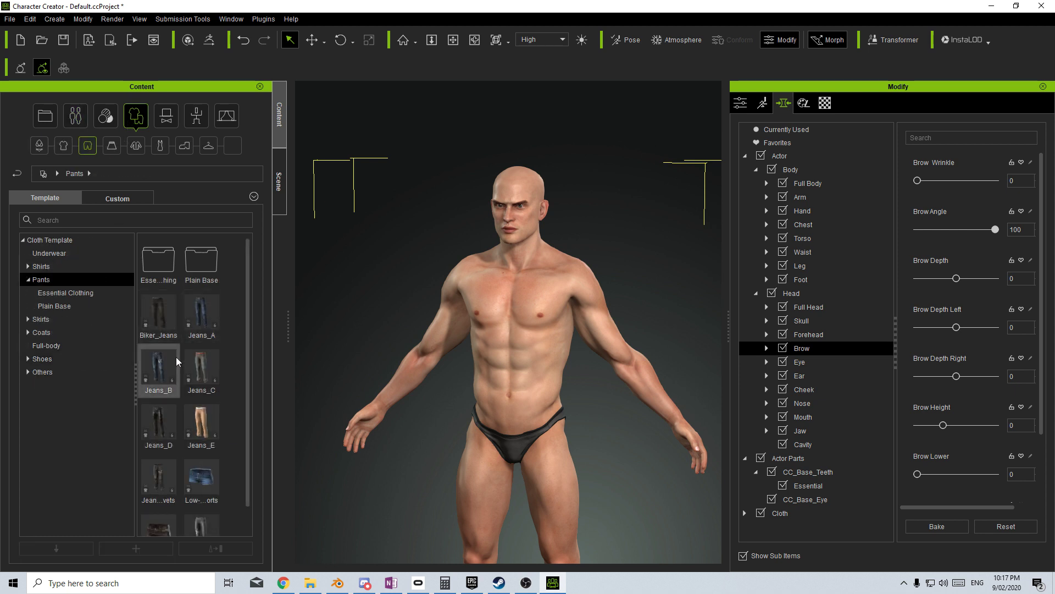
Dress the character in Jeans_C, the white Shirt_A shirt and the dark Boots_E boots.
{"action": "double_click", "coordinate": [202, 376]}
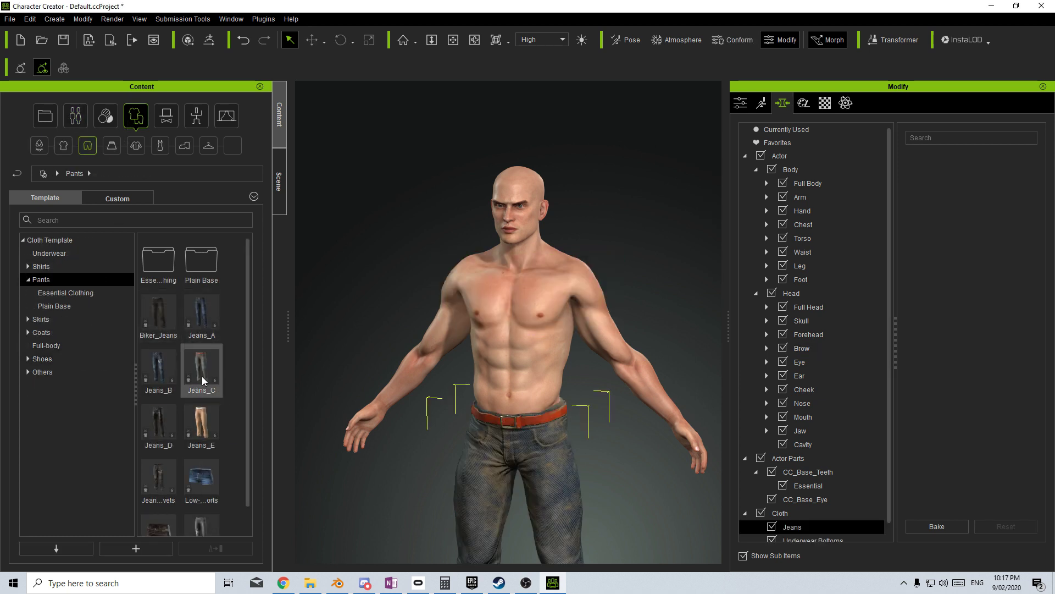
{"action": "scroll", "coordinate": [361, 515], "scroll_direction": "down", "scroll_amount": 1}
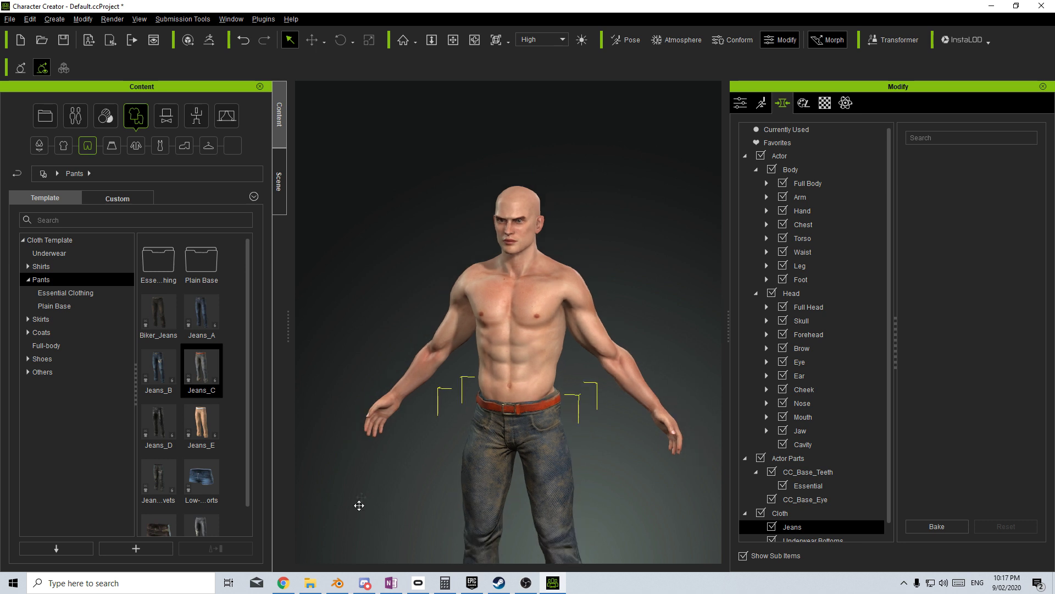
{"action": "middle_click_drag", "start_coordinate": [357, 516], "coordinate": [366, 442]}
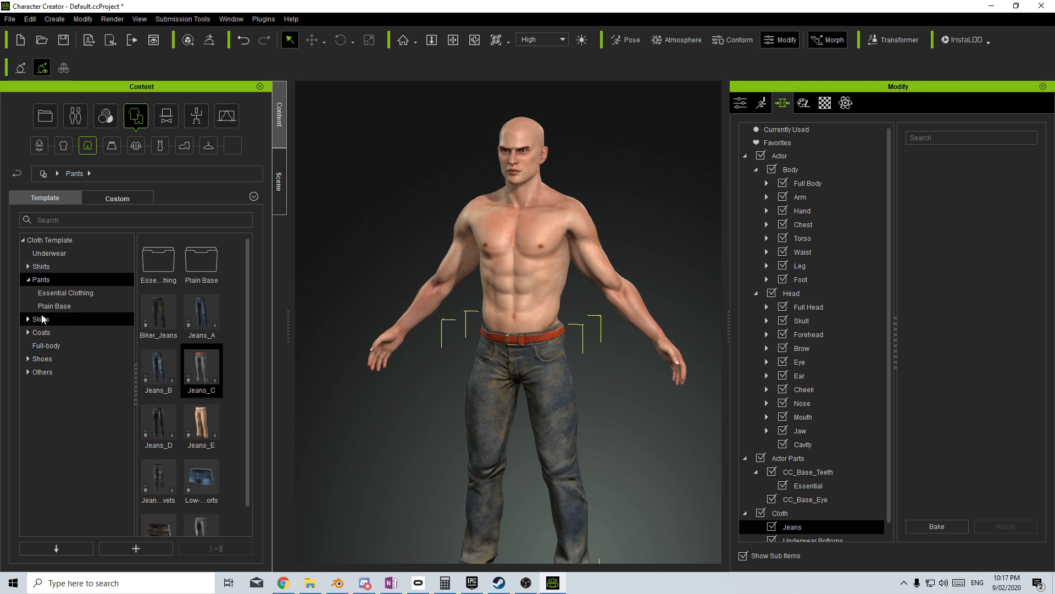
{"action": "left_click", "coordinate": [41, 266]}
{"action": "double_click", "coordinate": [202, 444]}
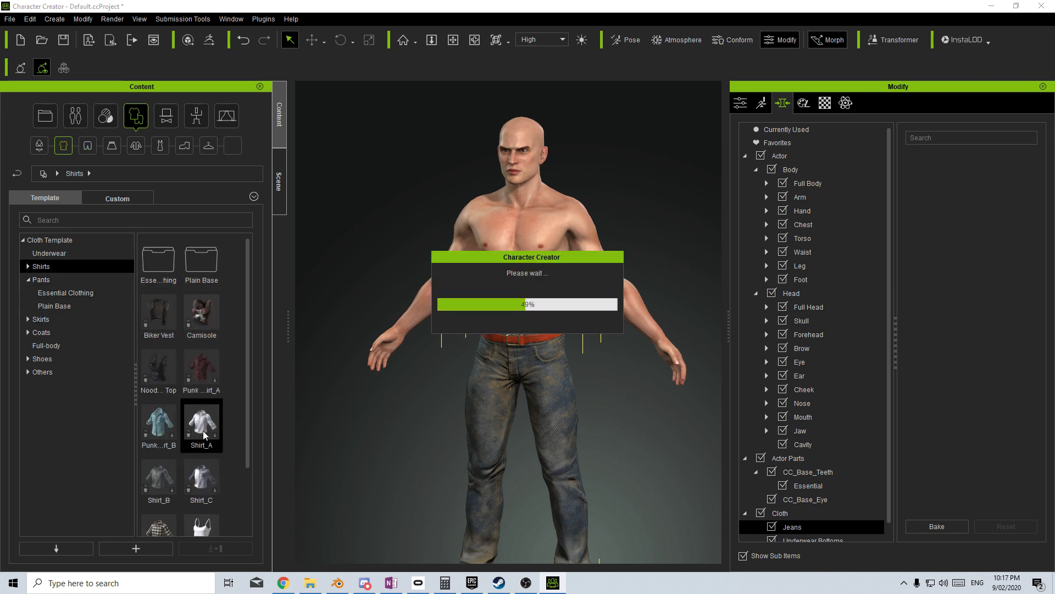
{"action": "left_click", "coordinate": [45, 386]}
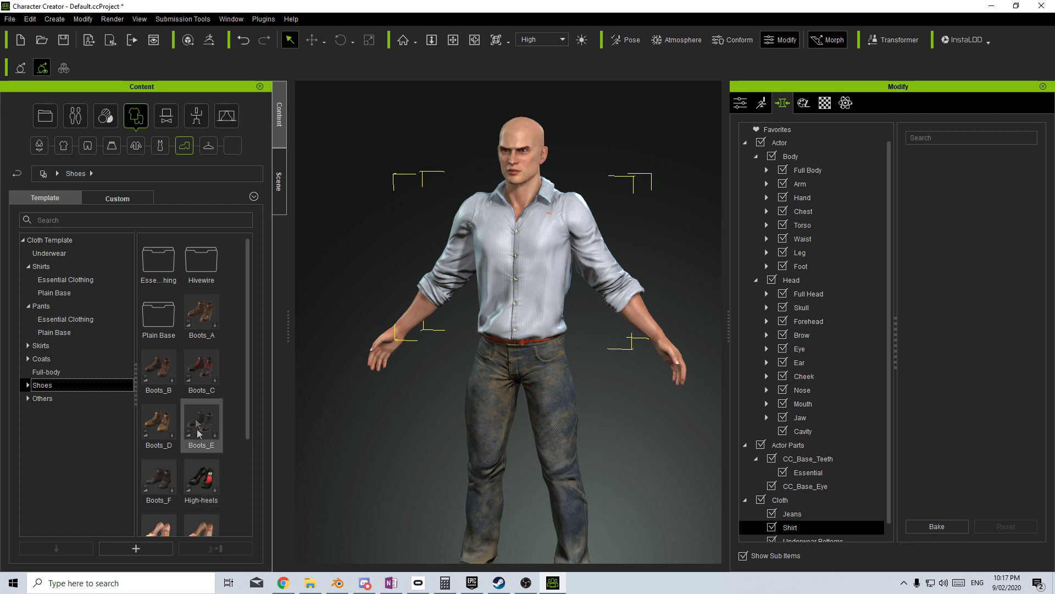
{"action": "double_click", "coordinate": [202, 424]}
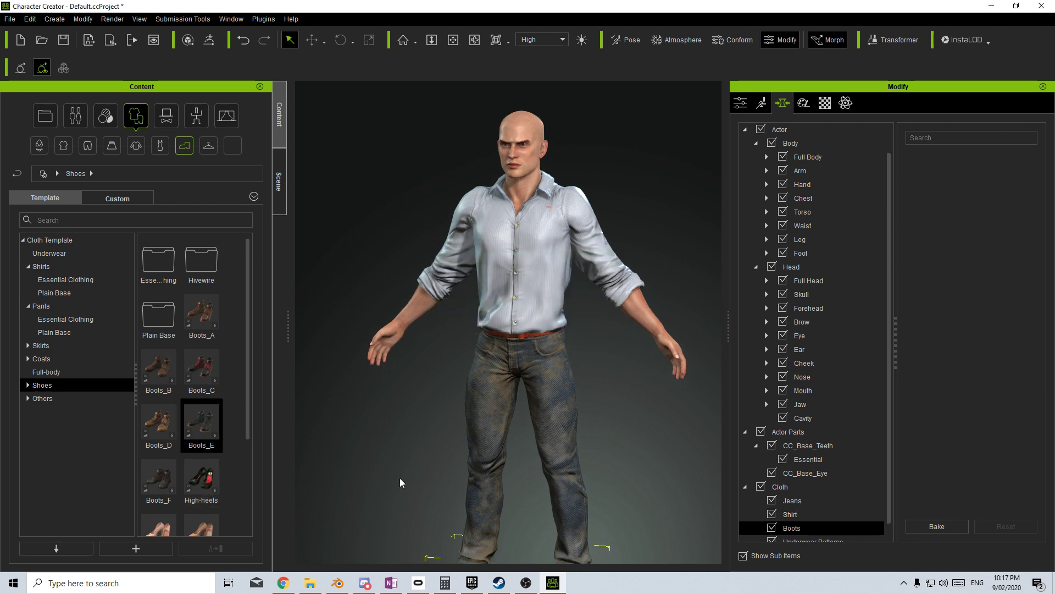
{"action": "scroll", "coordinate": [569, 302], "scroll_direction": "up", "scroll_amount": 2}
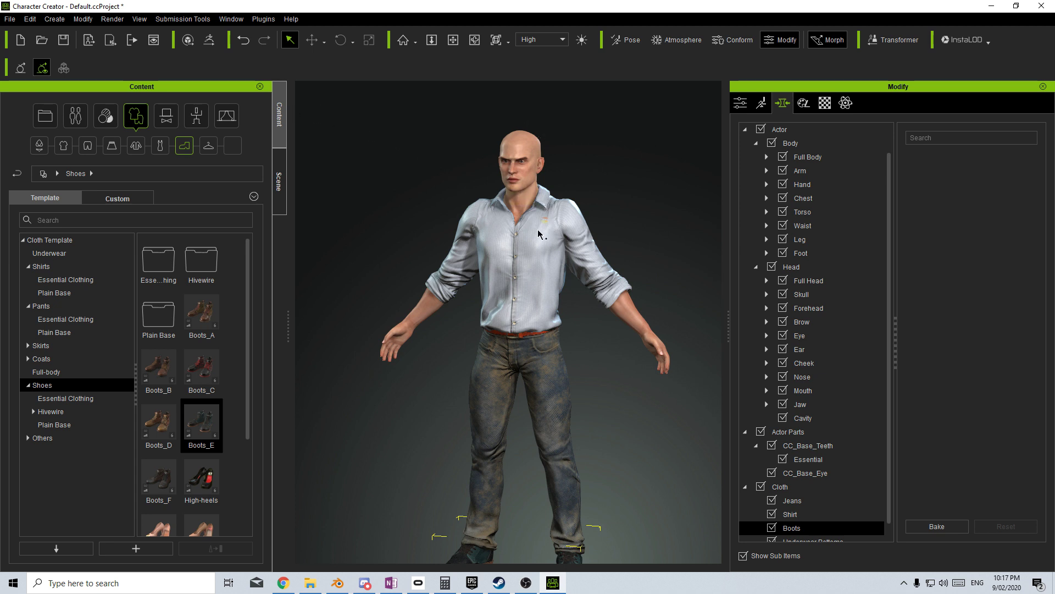
{"action": "left_click", "coordinate": [20, 23]}
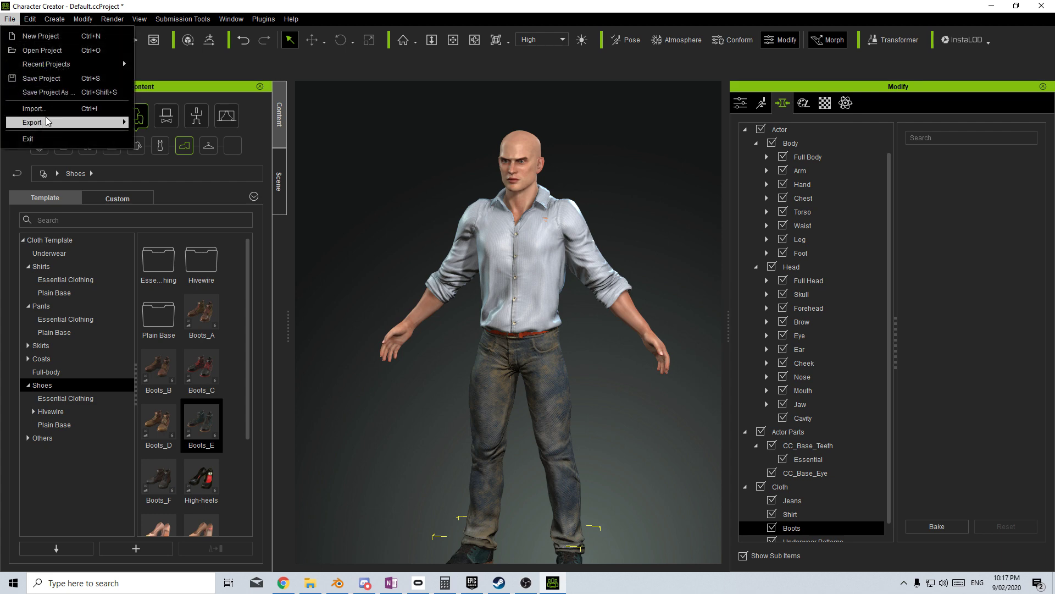
{"action": "mouse_move", "coordinate": [66, 122]}
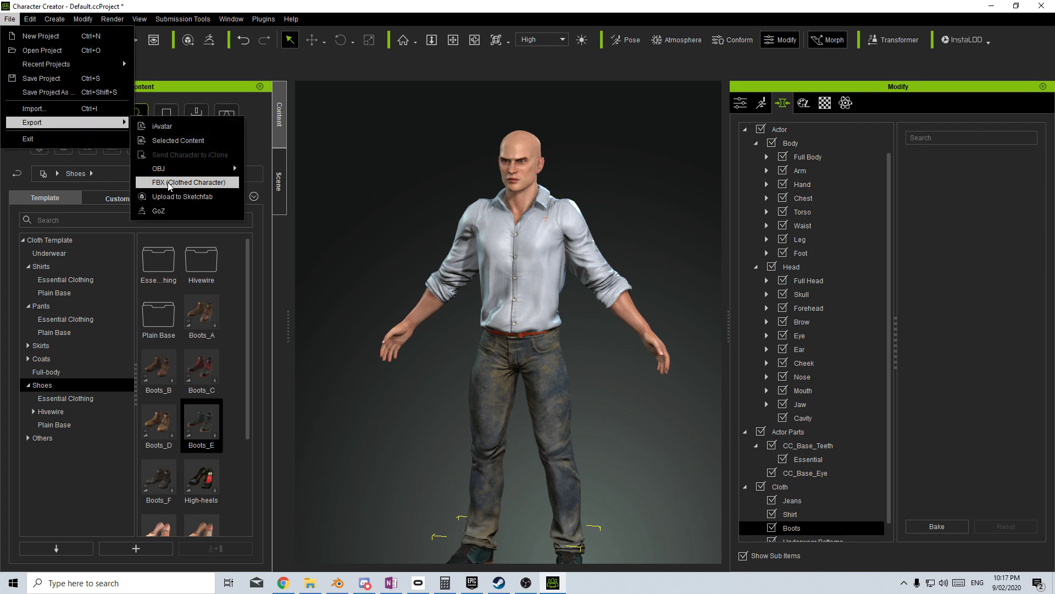
Start the clothed-character FBX export with the Blender target tool preset.
{"action": "left_click", "coordinate": [169, 183]}
{"action": "left_click", "coordinate": [383, 84]}
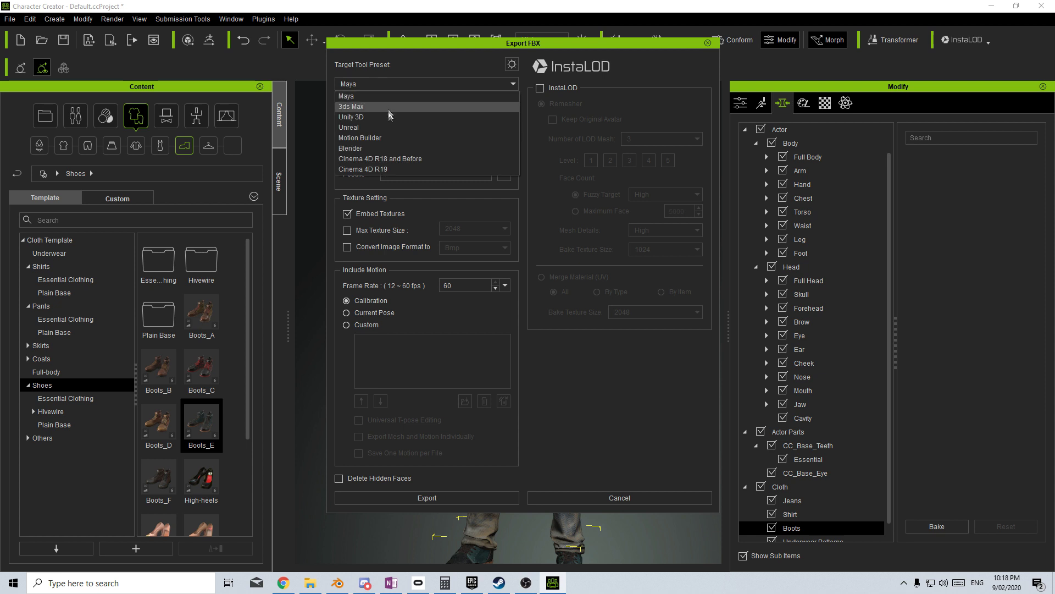
{"action": "left_click", "coordinate": [386, 148]}
{"action": "left_click", "coordinate": [400, 82]}
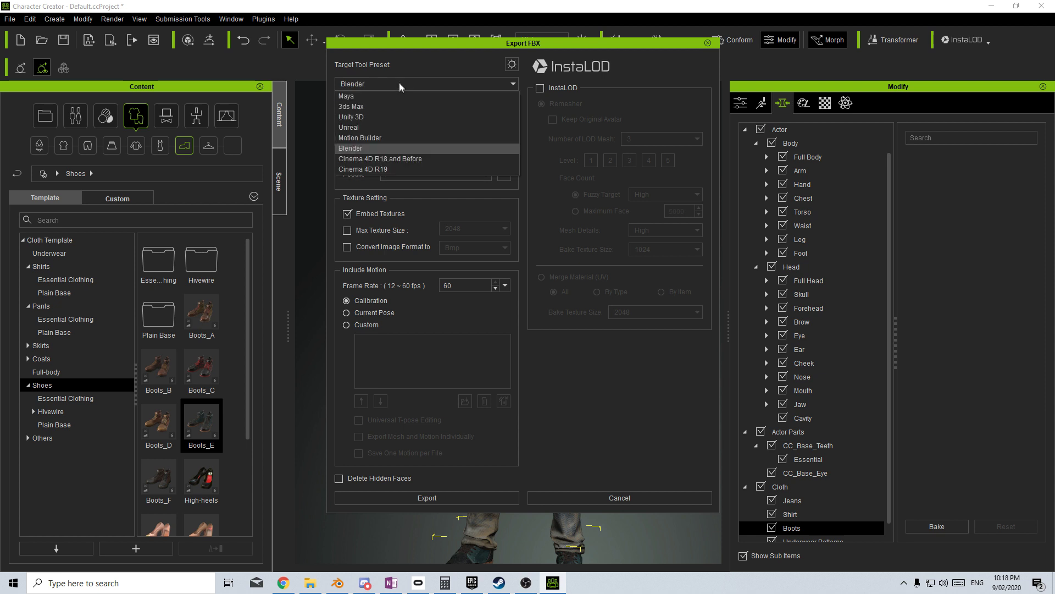
{"action": "left_click", "coordinate": [389, 149]}
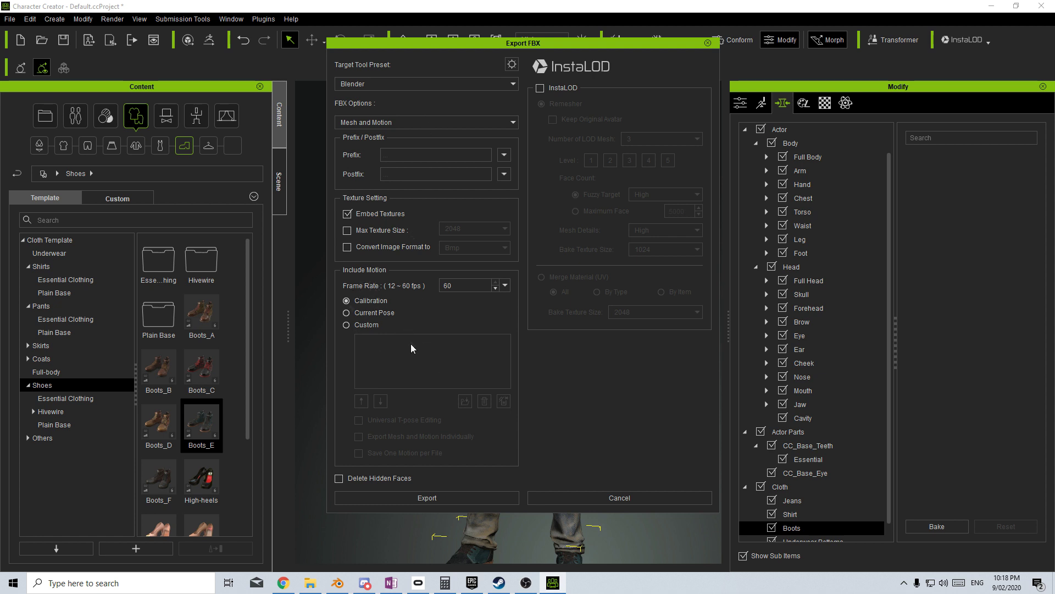
Export the FBX as mesh only, then switch to Blender.
{"action": "left_click", "coordinate": [429, 124]}
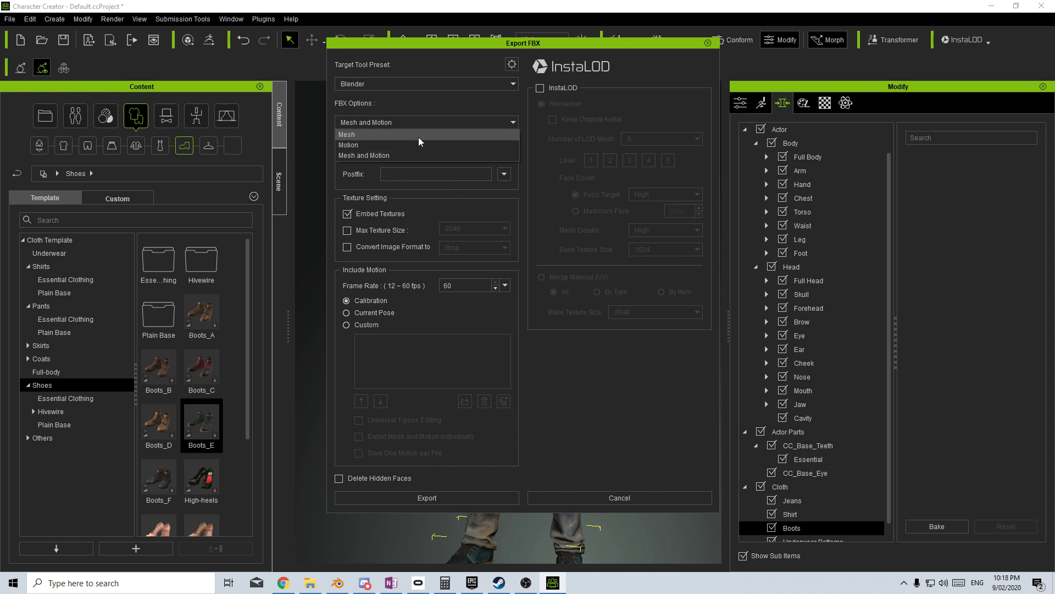
{"action": "left_click", "coordinate": [418, 136]}
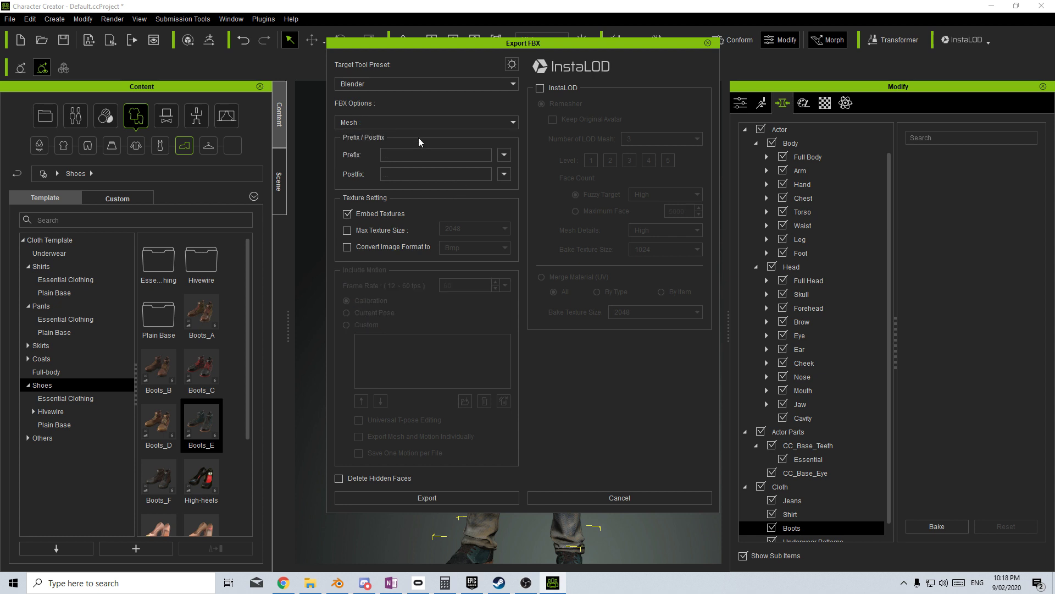
{"action": "left_click", "coordinate": [431, 499]}
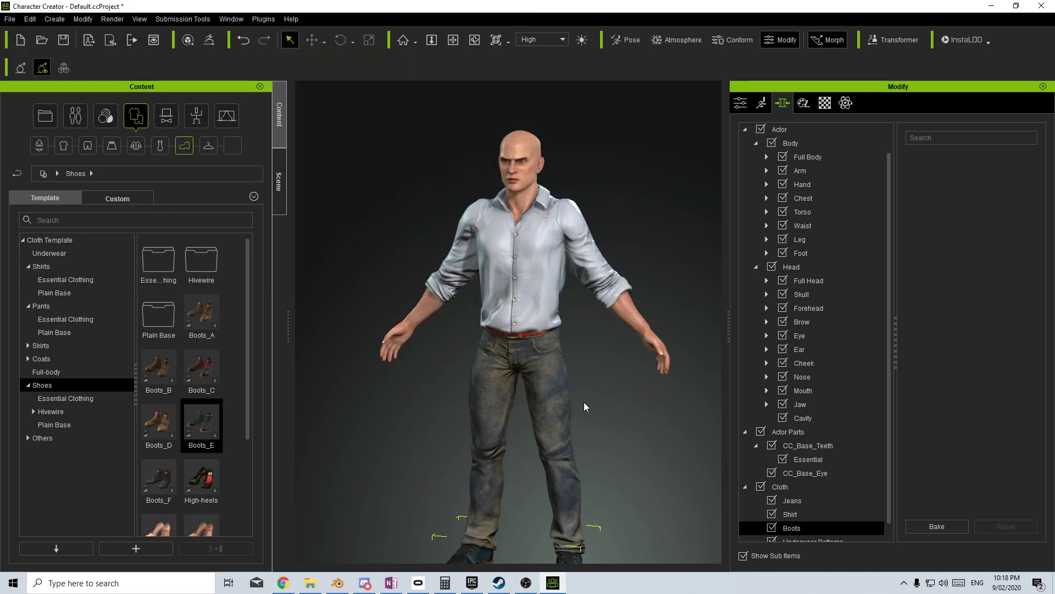
{"action": "left_click", "coordinate": [338, 583]}
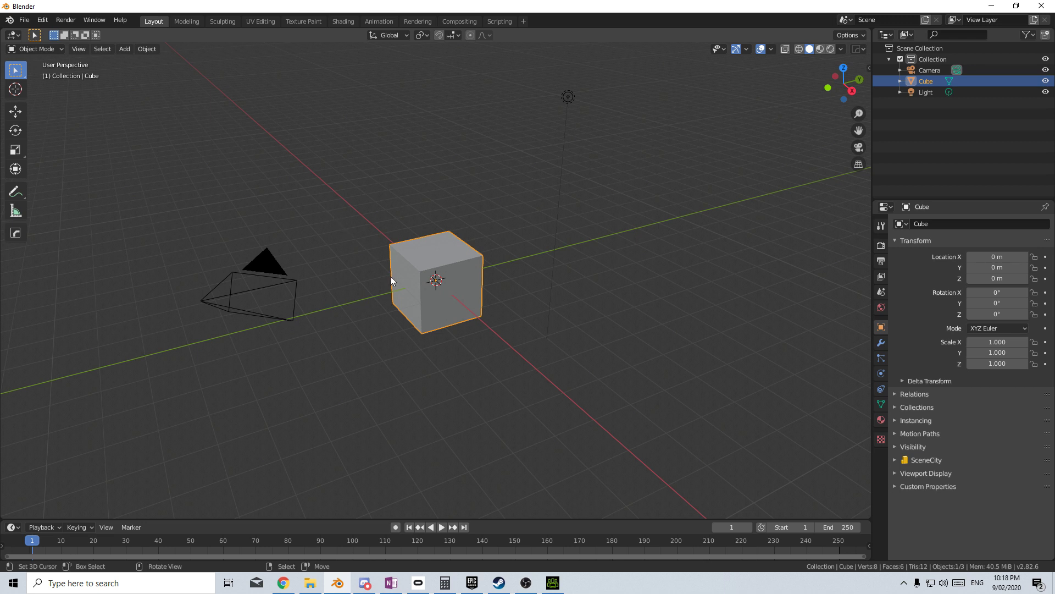
Delete the default cube and import CC3TestCharacter.Fbx from the Temp folder.
{"action": "key", "text": "Delete"}
{"action": "left_click", "coordinate": [23, 19]}
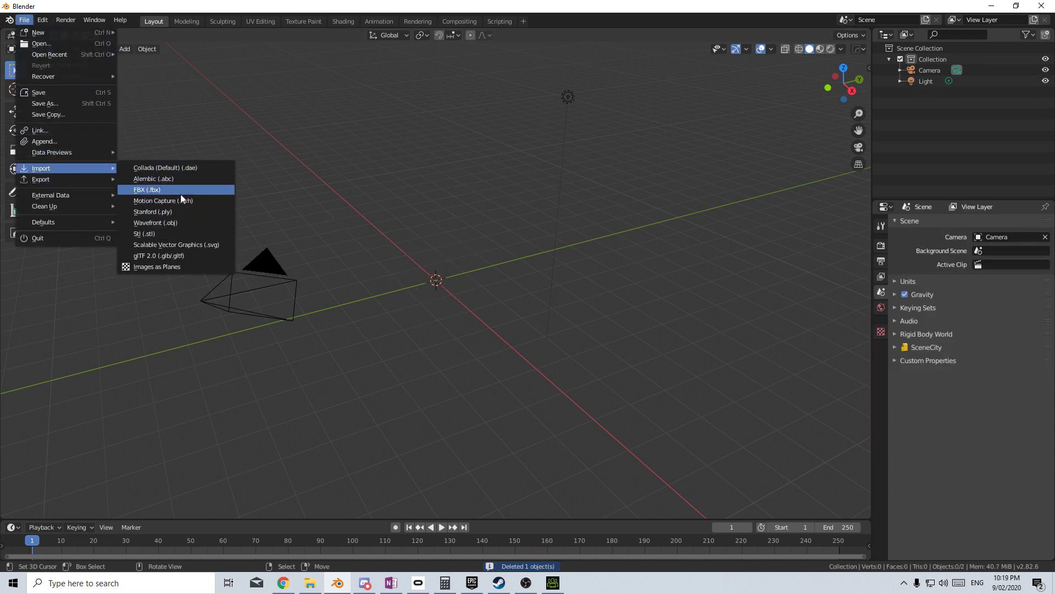
{"action": "mouse_move", "coordinate": [42, 168]}
{"action": "left_click", "coordinate": [180, 194]}
{"action": "left_click", "coordinate": [321, 349]}
{"action": "left_click", "coordinate": [501, 300]}
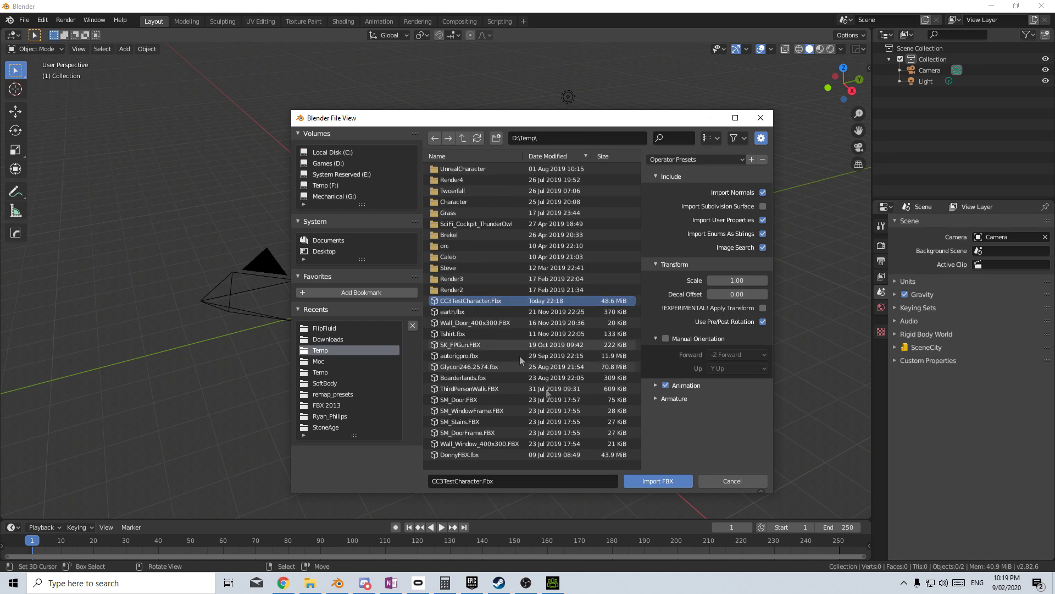
{"action": "left_click", "coordinate": [658, 481]}
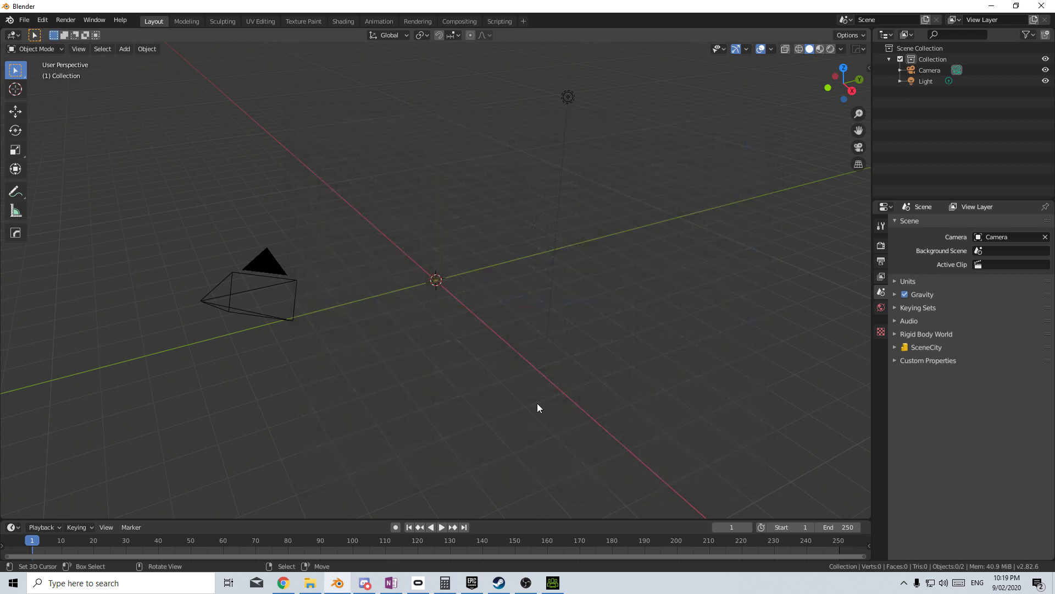
Frame the imported character, then toggle the armature into edit mode and back.
{"action": "middle_click_drag", "start_coordinate": [460, 314], "coordinate": [554, 322]}
{"action": "scroll", "coordinate": [480, 240], "scroll_direction": "up", "scroll_amount": 5}
{"action": "middle_click_drag", "start_coordinate": [480, 239], "coordinate": [498, 334], "text": "shift"}
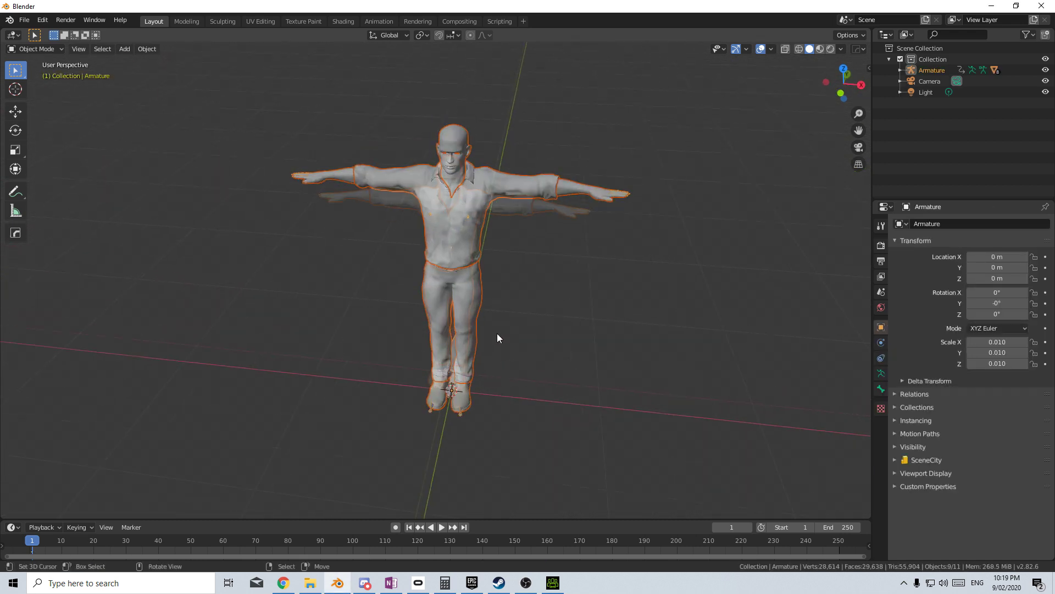
{"action": "scroll", "coordinate": [514, 368], "scroll_direction": "up", "scroll_amount": 4}
{"action": "scroll", "coordinate": [513, 424], "scroll_direction": "down", "scroll_amount": 1}
{"action": "scroll", "coordinate": [479, 480], "scroll_direction": "up", "scroll_amount": 1}
{"action": "scroll", "coordinate": [479, 484], "scroll_direction": "down", "scroll_amount": 3}
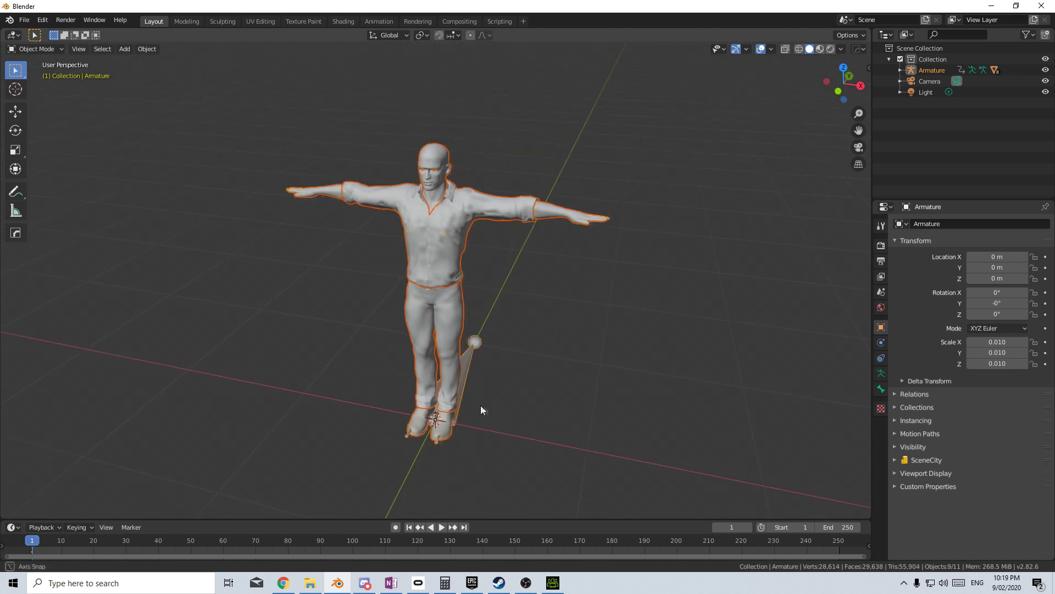
{"action": "scroll", "coordinate": [480, 406], "scroll_direction": "down", "scroll_amount": 1}
{"action": "key", "text": "Tab"}
{"action": "key", "text": "a"}
{"action": "key", "text": "Tab"}
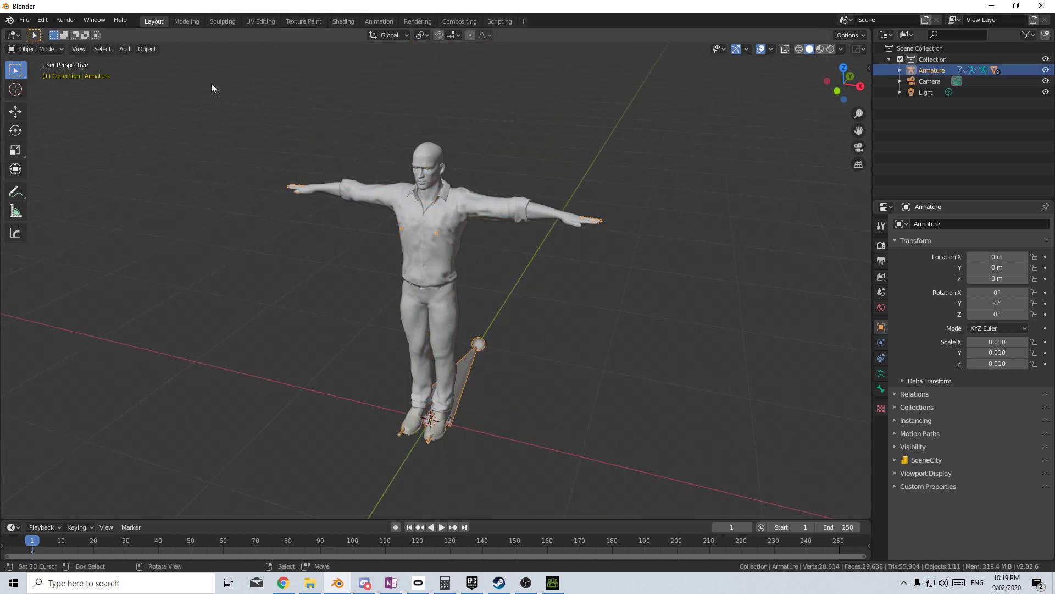
Enable In Front in the armature's Viewport Display settings.
{"action": "left_click", "coordinate": [880, 373]}
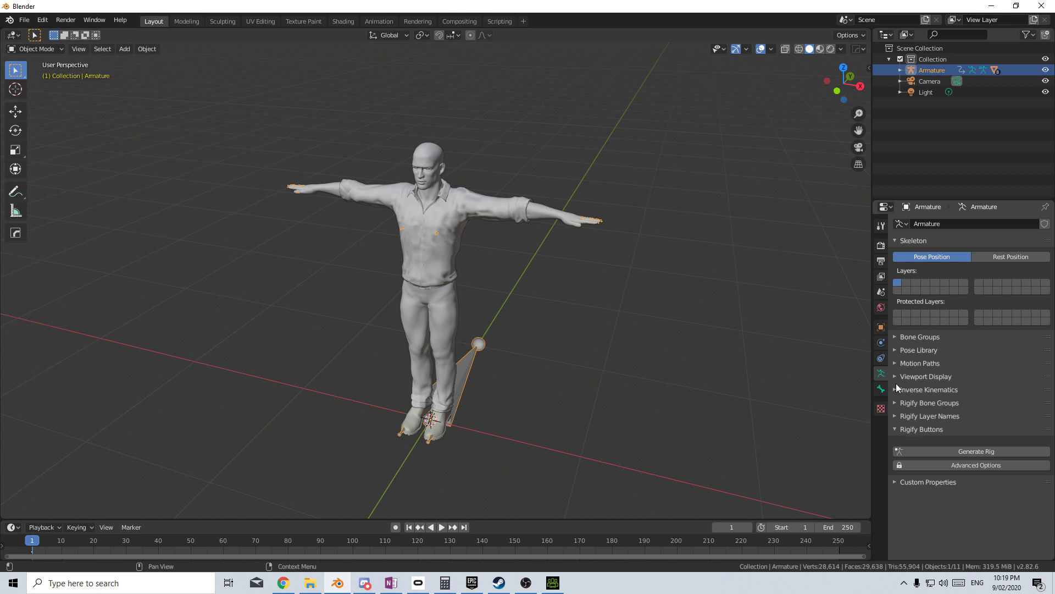
{"action": "left_click", "coordinate": [896, 378]}
{"action": "left_click", "coordinate": [1034, 406]}
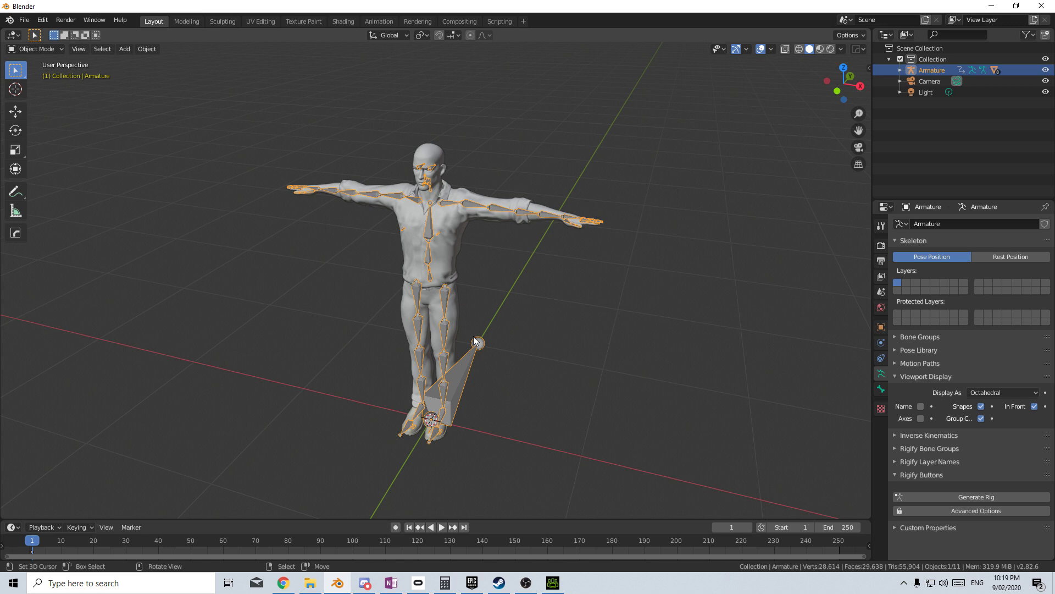
{"action": "middle_click_drag", "start_coordinate": [476, 318], "coordinate": [486, 280], "text": "shift"}
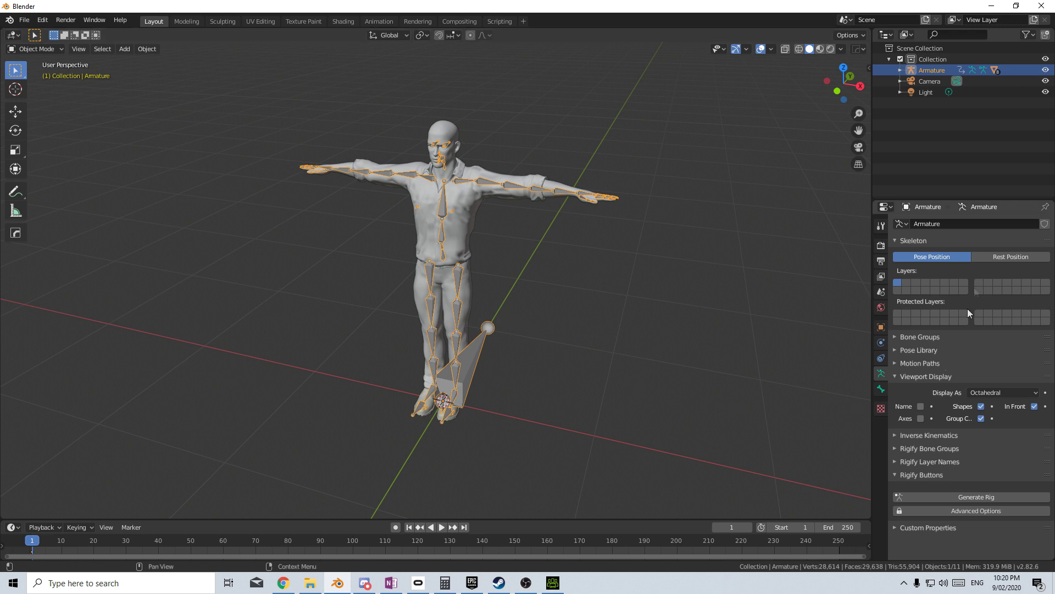
Switch the render engine to Cycles and preview the character in Rendered shading.
{"action": "left_click", "coordinate": [881, 245]}
{"action": "left_click", "coordinate": [990, 224]}
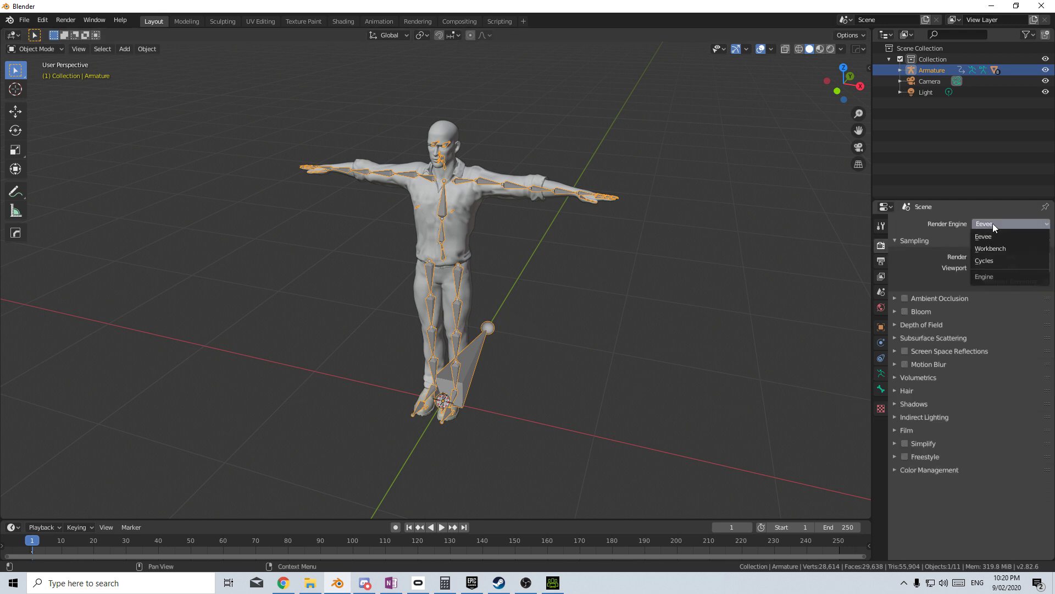
{"action": "left_click", "coordinate": [989, 259]}
{"action": "left_click", "coordinate": [831, 49]}
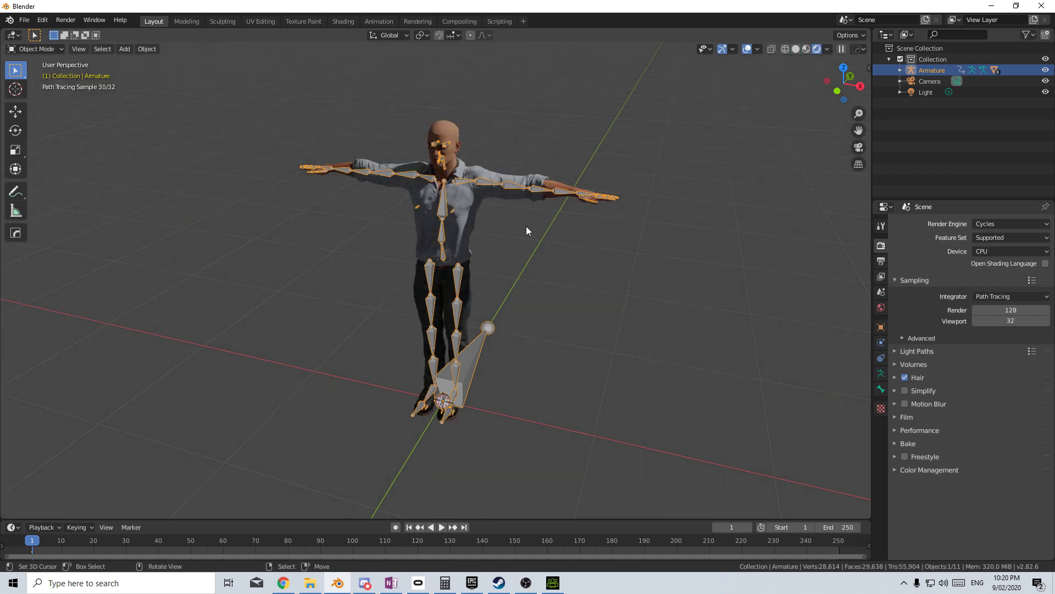
{"action": "scroll", "coordinate": [526, 226], "scroll_direction": "up", "scroll_amount": 2}
{"action": "middle_click_drag", "start_coordinate": [527, 226], "coordinate": [516, 258], "text": "shift"}
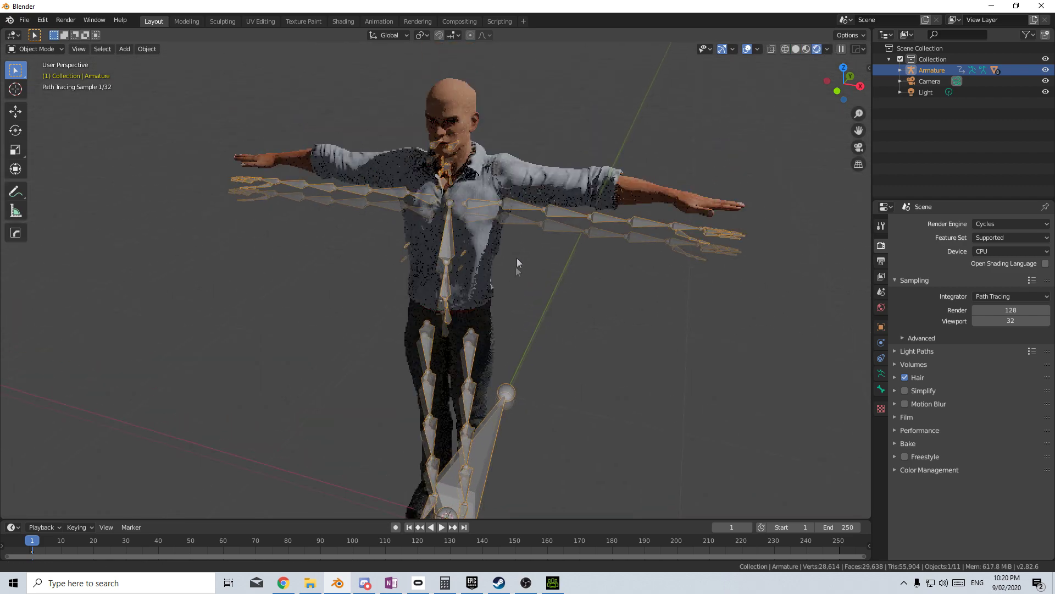
{"action": "scroll", "coordinate": [518, 258], "scroll_direction": "up", "scroll_amount": 4}
{"action": "scroll", "coordinate": [518, 254], "scroll_direction": "up", "scroll_amount": 3}
{"action": "middle_click_drag", "start_coordinate": [532, 316], "coordinate": [523, 165]}
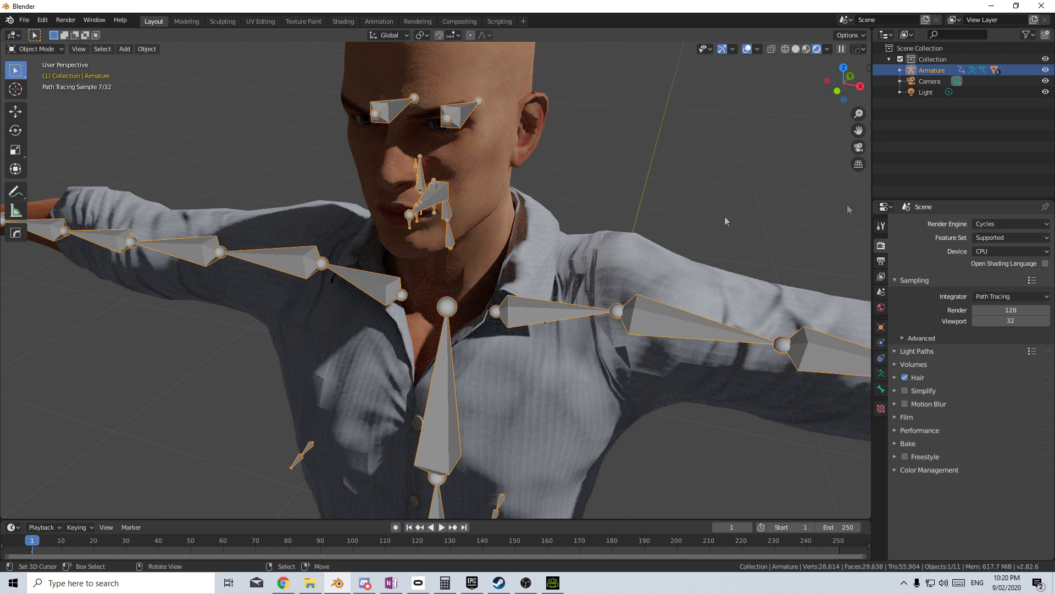
Hide the armature bones and orbit around the rendered figure.
{"action": "key", "text": "h"}
{"action": "mouse_move", "coordinate": [593, 410]}
{"action": "middle_mouse_down"}
{"action": "mouse_move", "coordinate": [539, 317]}
{"action": "mouse_move", "coordinate": [560, 305]}
{"action": "middle_mouse_up"}
{"action": "scroll", "coordinate": [560, 300], "scroll_direction": "down", "scroll_amount": 2}
{"action": "scroll", "coordinate": [587, 79], "scroll_direction": "down", "scroll_amount": 3}
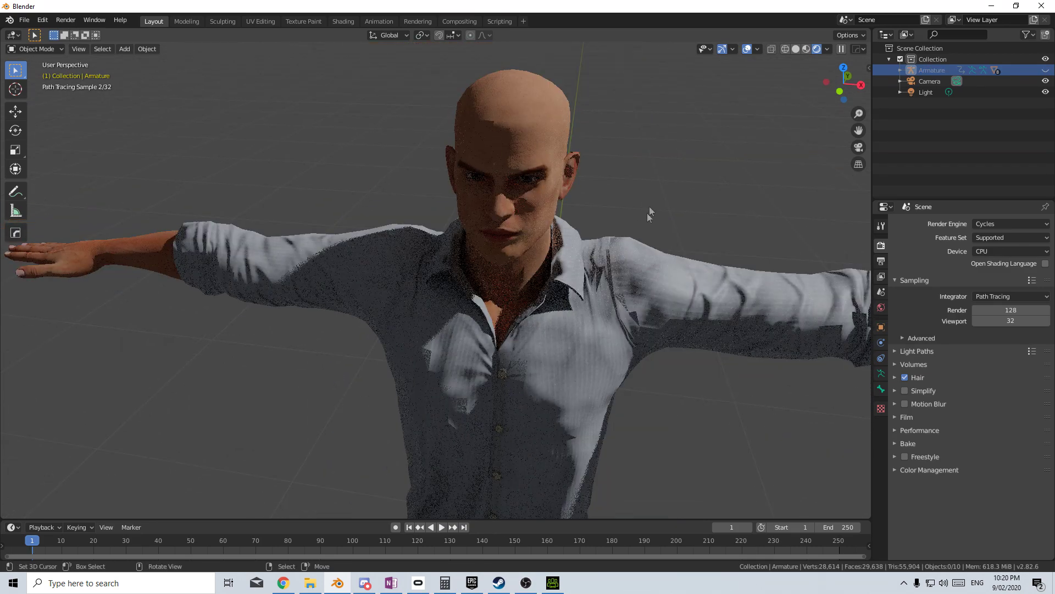
{"action": "middle_click_drag", "start_coordinate": [648, 213], "coordinate": [624, 225], "text": "shift"}
{"action": "scroll", "coordinate": [610, 207], "scroll_direction": "down", "scroll_amount": 2}
{"action": "scroll", "coordinate": [598, 248], "scroll_direction": "down", "scroll_amount": 4}
{"action": "middle_click_drag", "start_coordinate": [603, 294], "coordinate": [598, 277]}
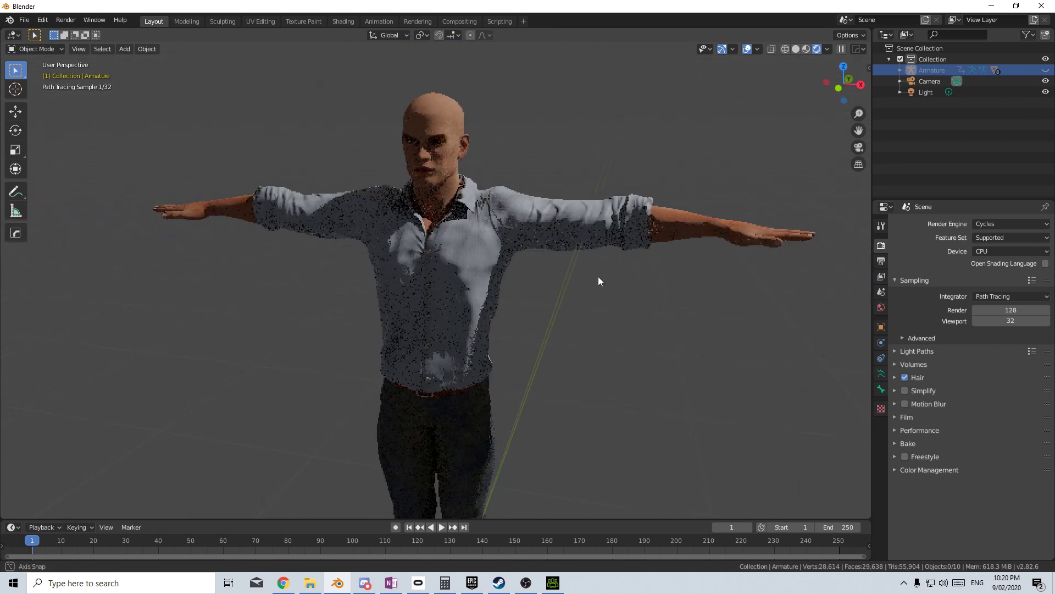
{"action": "scroll", "coordinate": [596, 278], "scroll_direction": "down", "scroll_amount": 1}
{"action": "scroll", "coordinate": [575, 289], "scroll_direction": "down", "scroll_amount": 2}
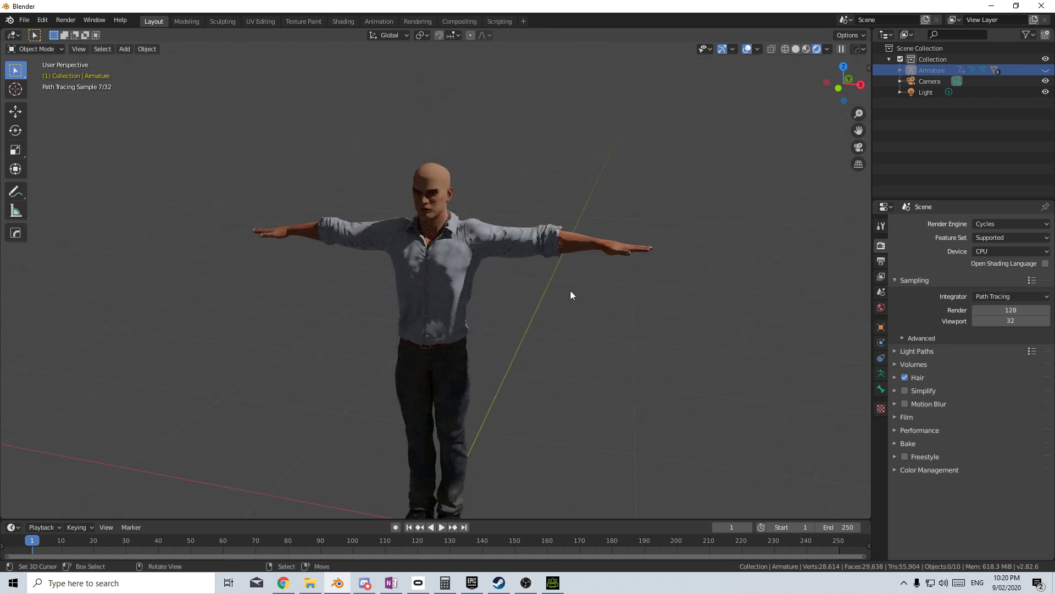
{"action": "mouse_move", "coordinate": [570, 295]}
{"action": "middle_mouse_down"}
{"action": "mouse_move", "coordinate": [580, 243]}
{"action": "mouse_move", "coordinate": [570, 255]}
{"action": "middle_mouse_up"}
View from above, select the body mesh, and reframe it in the viewport.
{"action": "key", "text": "KP_7"}
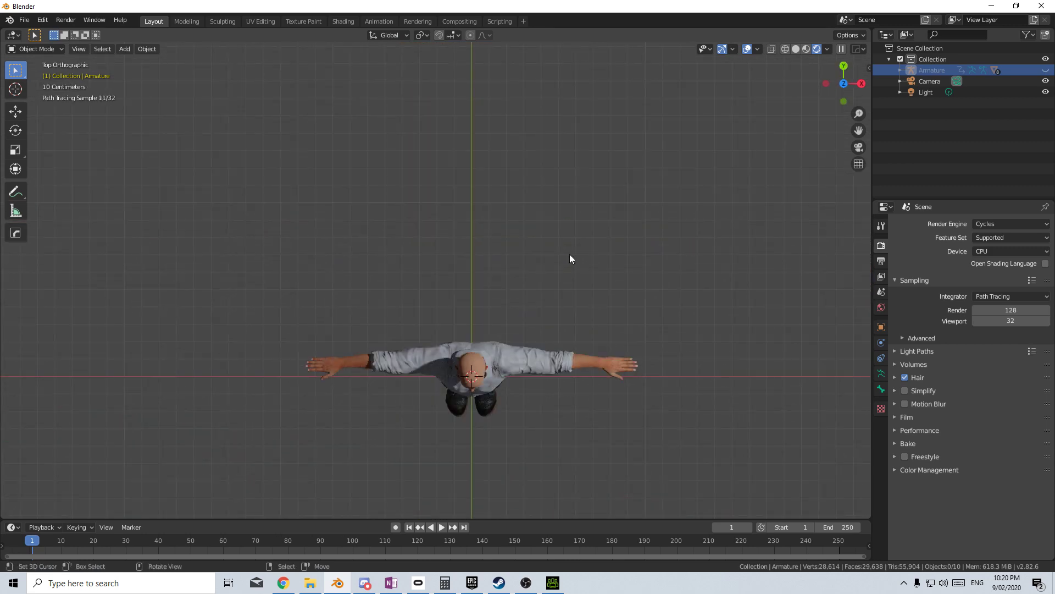
{"action": "scroll", "coordinate": [686, 227], "scroll_direction": "down", "scroll_amount": 6}
{"action": "left_click", "coordinate": [447, 310]}
{"action": "key", "text": "KP_Decimal"}
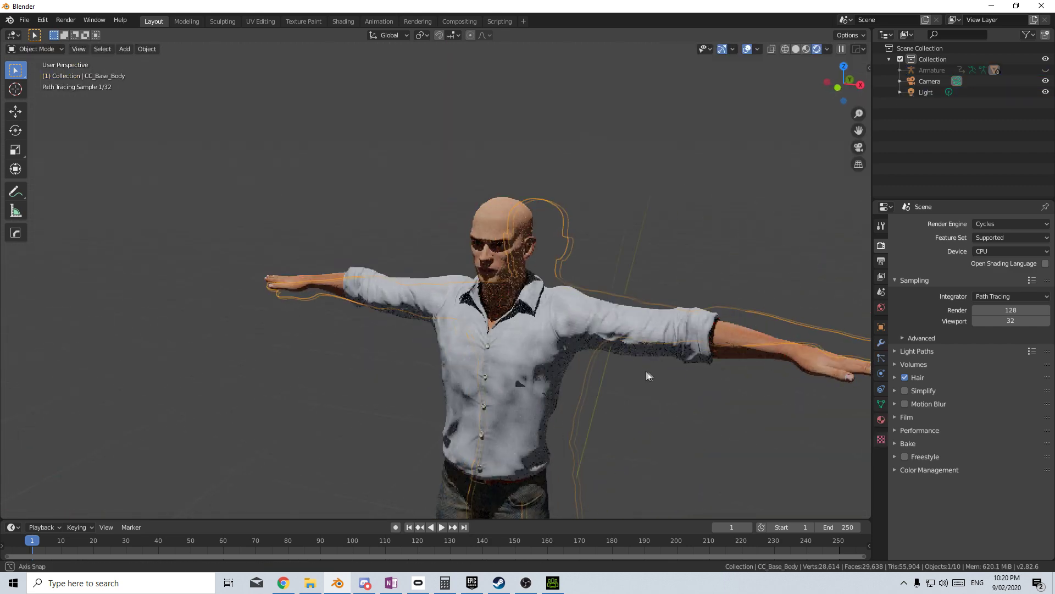
{"action": "middle_click_drag", "start_coordinate": [547, 387], "coordinate": [668, 376]}
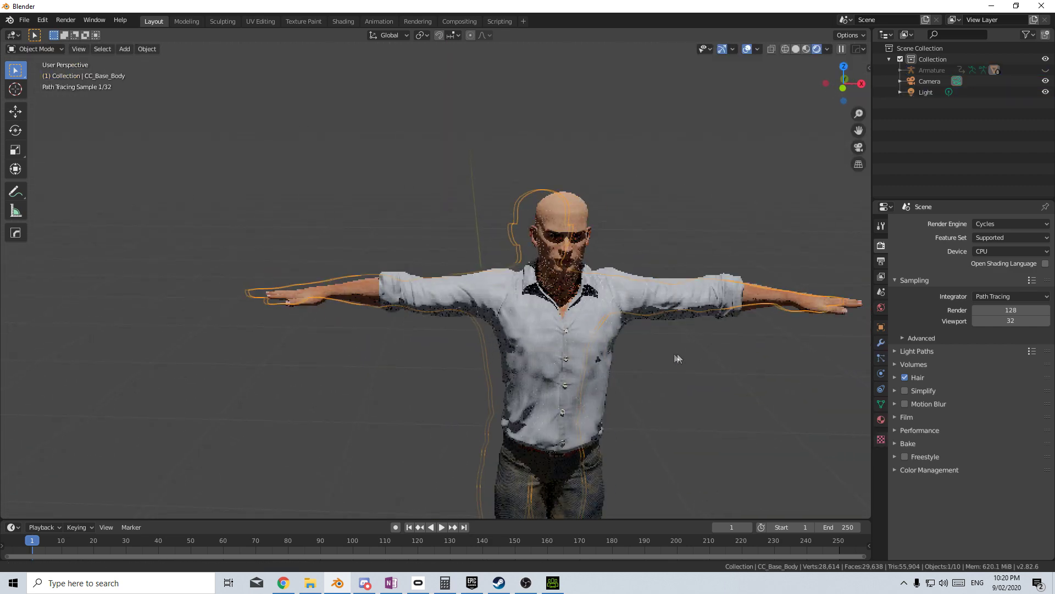
{"action": "middle_click_drag", "start_coordinate": [723, 365], "coordinate": [670, 358], "text": "shift"}
Open CC_Base_Body's Object Data properties and enlarge the Shape Keys list.
{"action": "left_click", "coordinate": [881, 405]}
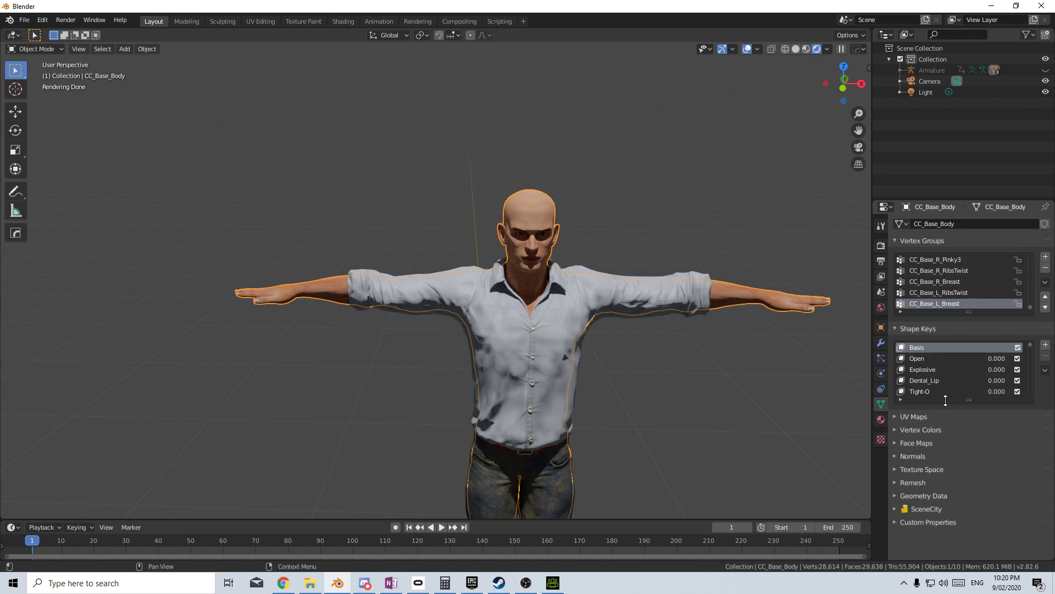
{"action": "left_click_drag", "start_coordinate": [969, 399], "coordinate": [968, 561]}
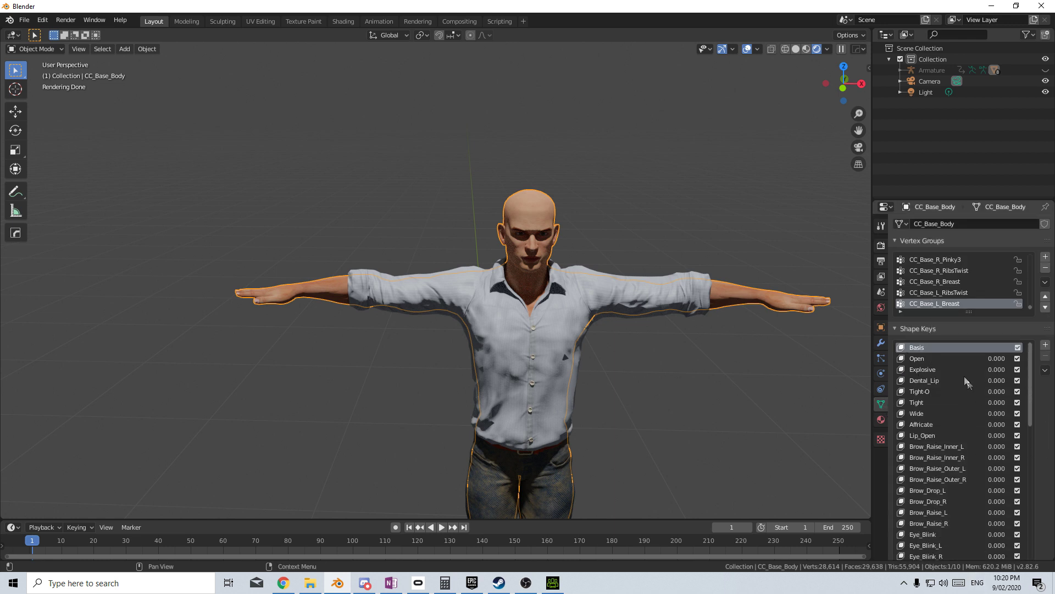
{"action": "scroll", "coordinate": [962, 360], "scroll_direction": "down", "scroll_amount": 4}
{"action": "scroll", "coordinate": [965, 371], "scroll_direction": "down", "scroll_amount": 3}
{"action": "scroll", "coordinate": [970, 390], "scroll_direction": "down", "scroll_amount": 2}
{"action": "scroll", "coordinate": [1042, 438], "scroll_direction": "down", "scroll_amount": 2}
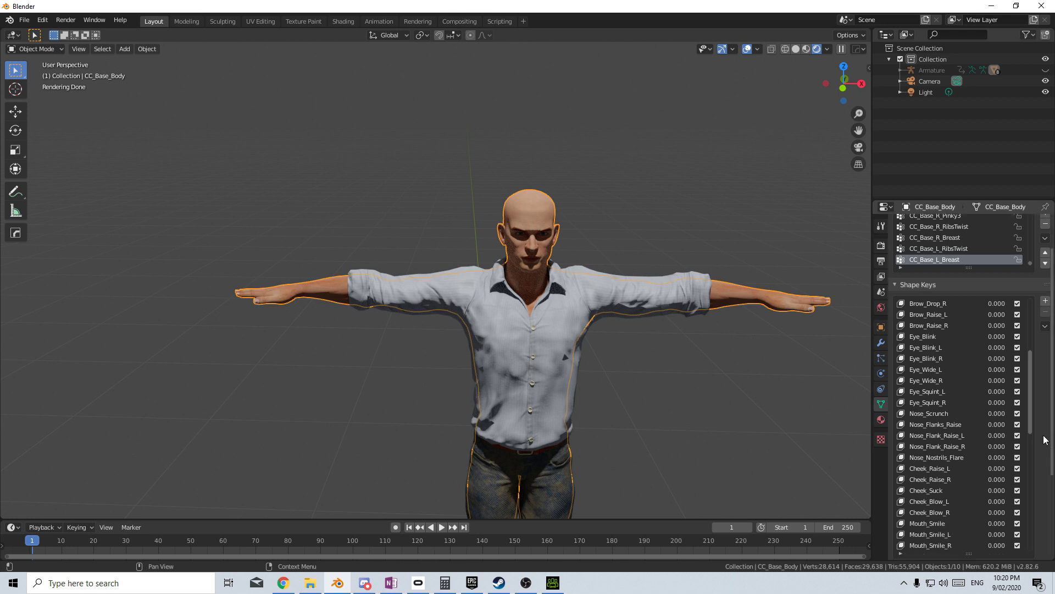
{"action": "scroll", "coordinate": [1042, 439], "scroll_direction": "down", "scroll_amount": 1}
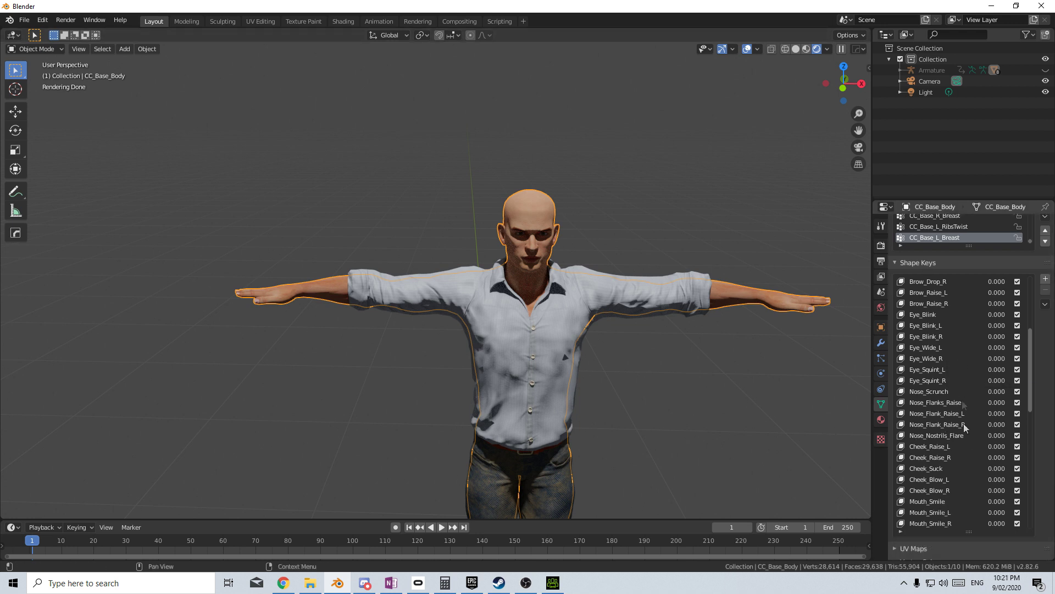
{"action": "middle_click_drag", "start_coordinate": [866, 478], "coordinate": [695, 440]}
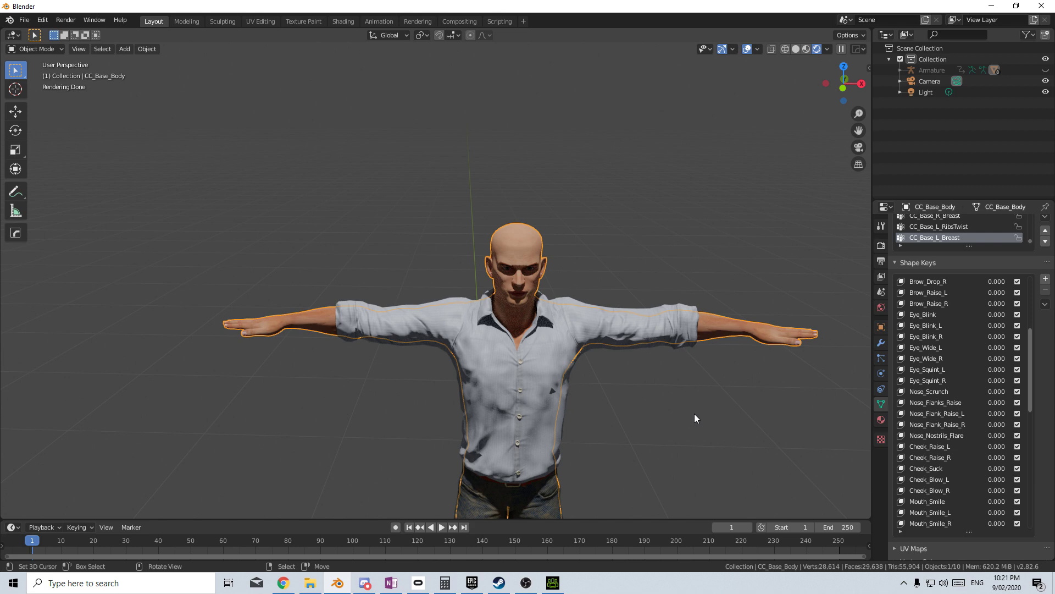
{"action": "middle_click_drag", "start_coordinate": [636, 289], "coordinate": [619, 299]}
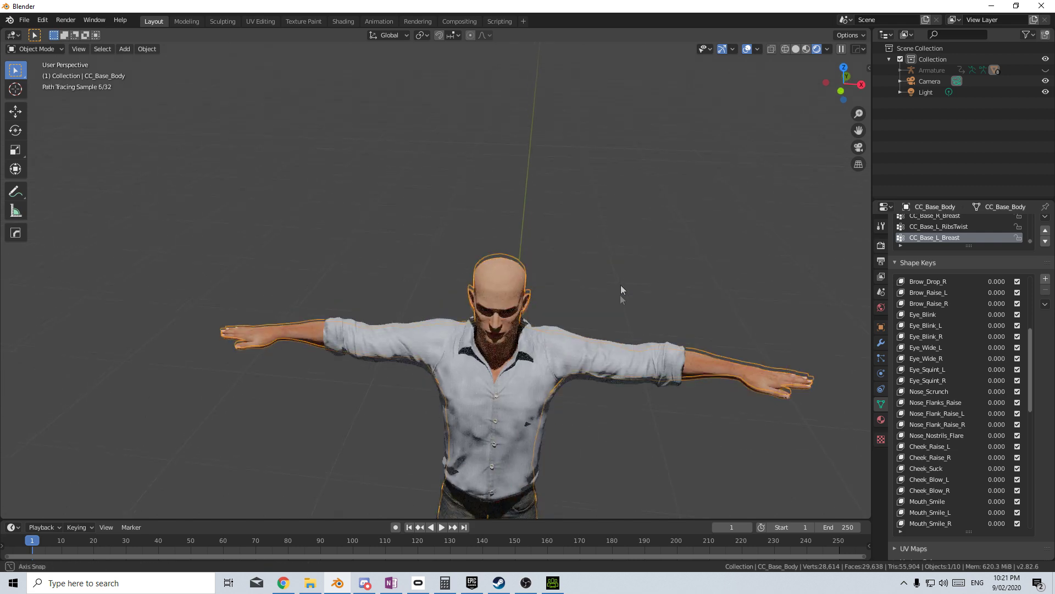
{"action": "scroll", "coordinate": [589, 353], "scroll_direction": "up", "scroll_amount": 3}
{"action": "scroll", "coordinate": [588, 352], "scroll_direction": "up", "scroll_amount": 2}
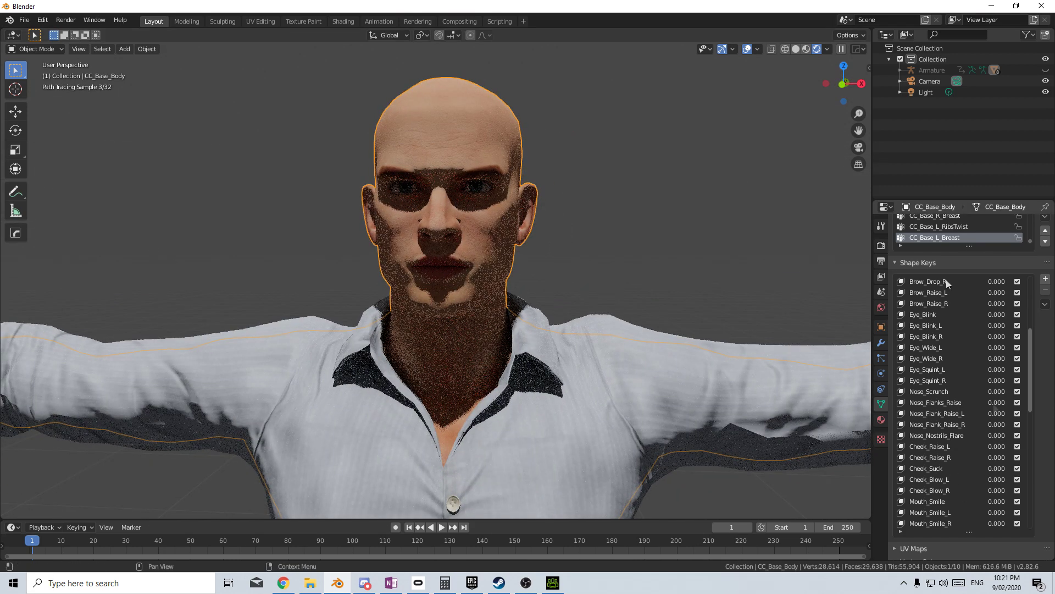
{"action": "left_click", "coordinate": [797, 49]}
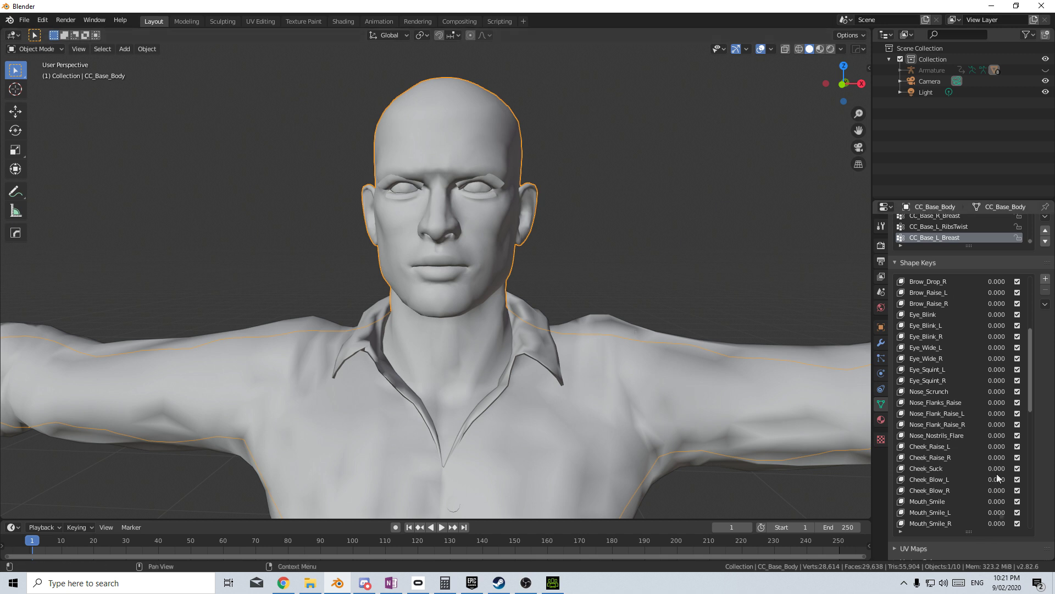
{"action": "scroll", "coordinate": [990, 462], "scroll_direction": "down", "scroll_amount": 3}
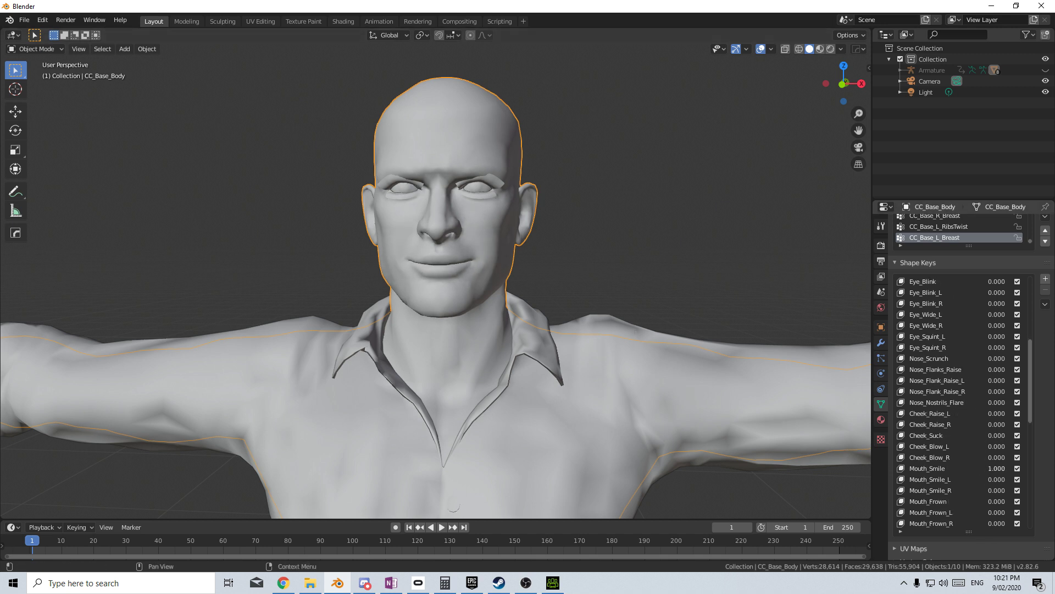
{"action": "mouse_move", "coordinate": [991, 470]}
{"action": "left_mouse_down"}
{"action": "mouse_move", "coordinate": [1039, 479]}
{"action": "mouse_move", "coordinate": [982, 480]}
{"action": "left_mouse_up"}
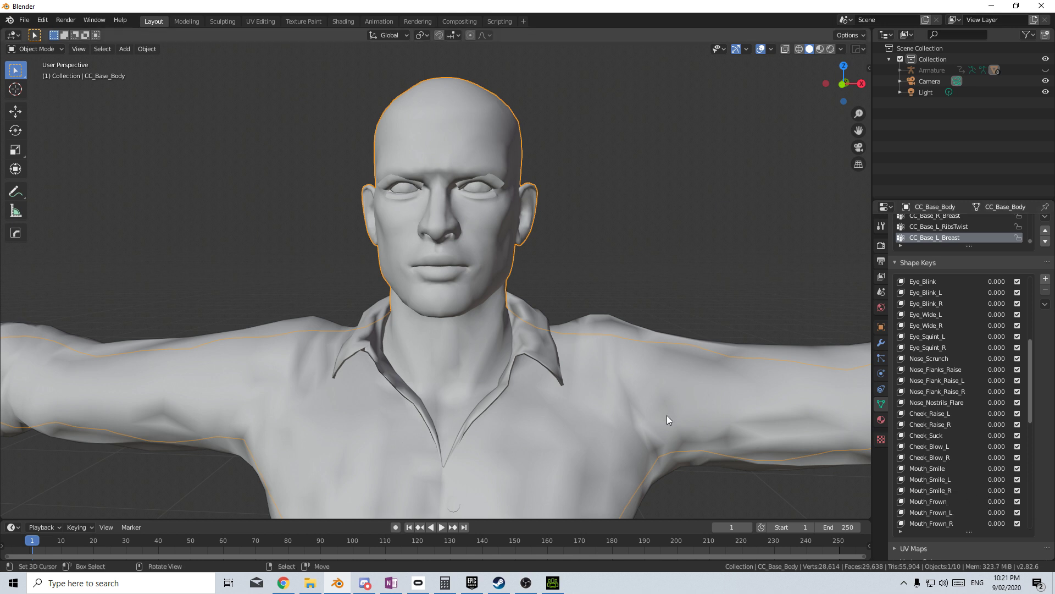
{"action": "scroll", "coordinate": [666, 415], "scroll_direction": "down", "scroll_amount": 10}
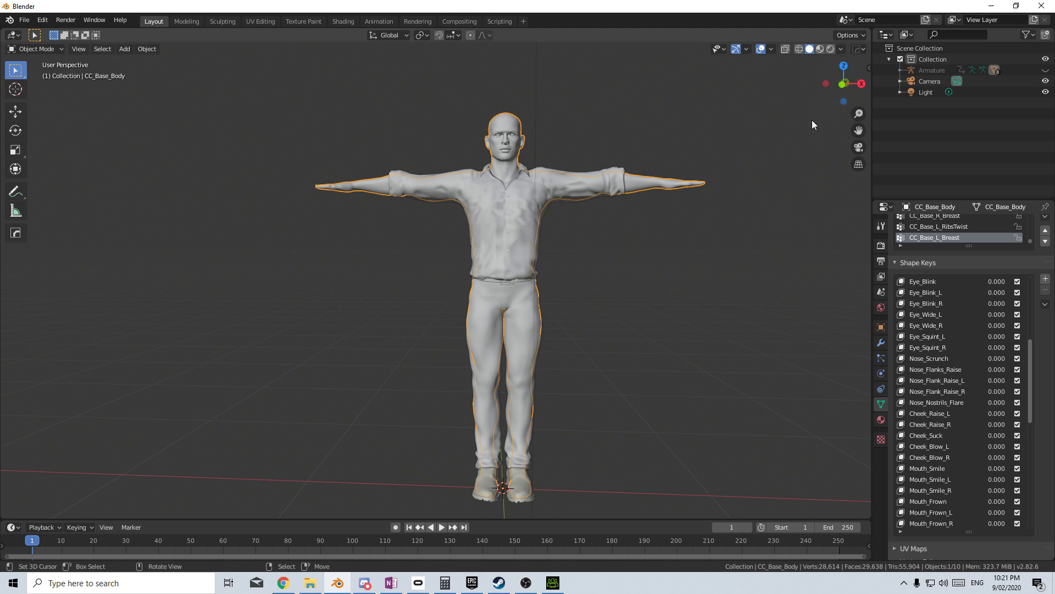
{"action": "key", "text": "z"}
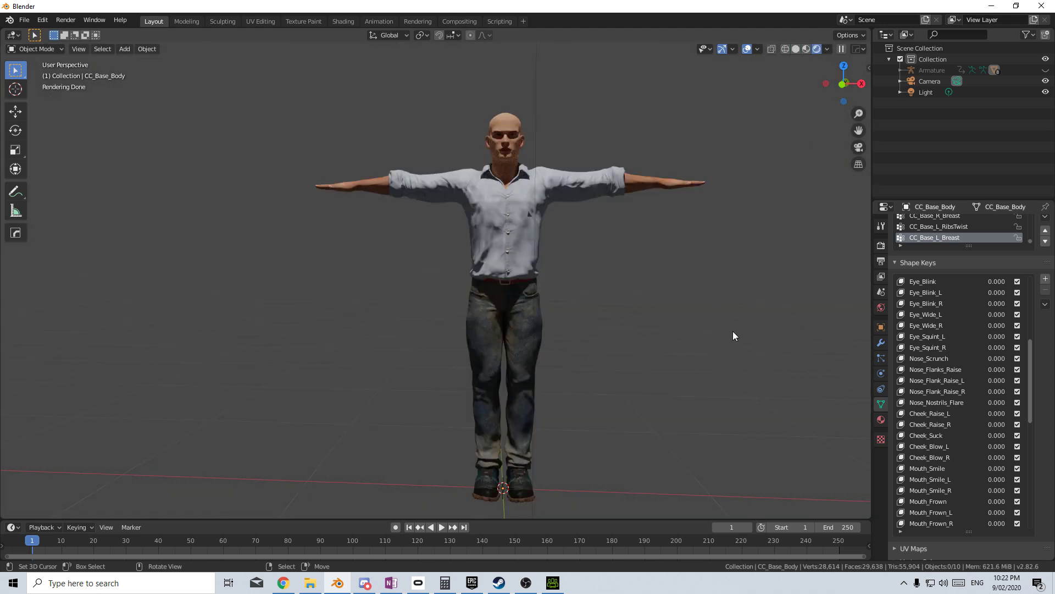